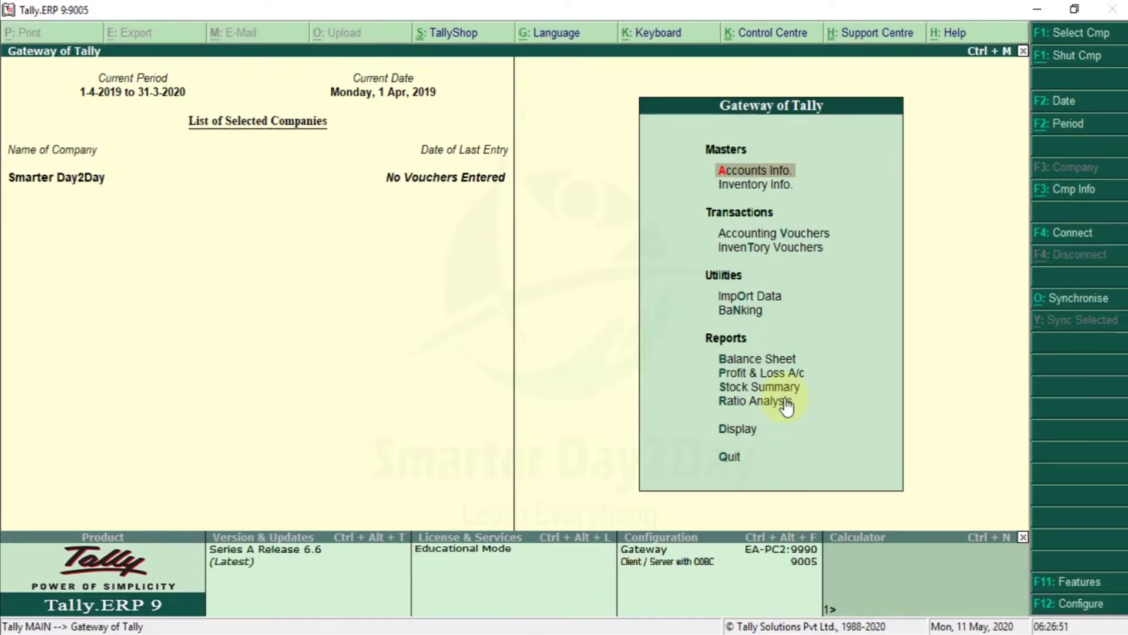
# Check the Statistics report to confirm every voucher count is zero
pyautogui.press('d')
pyautogui.press('s')
pyautogui.press('s')
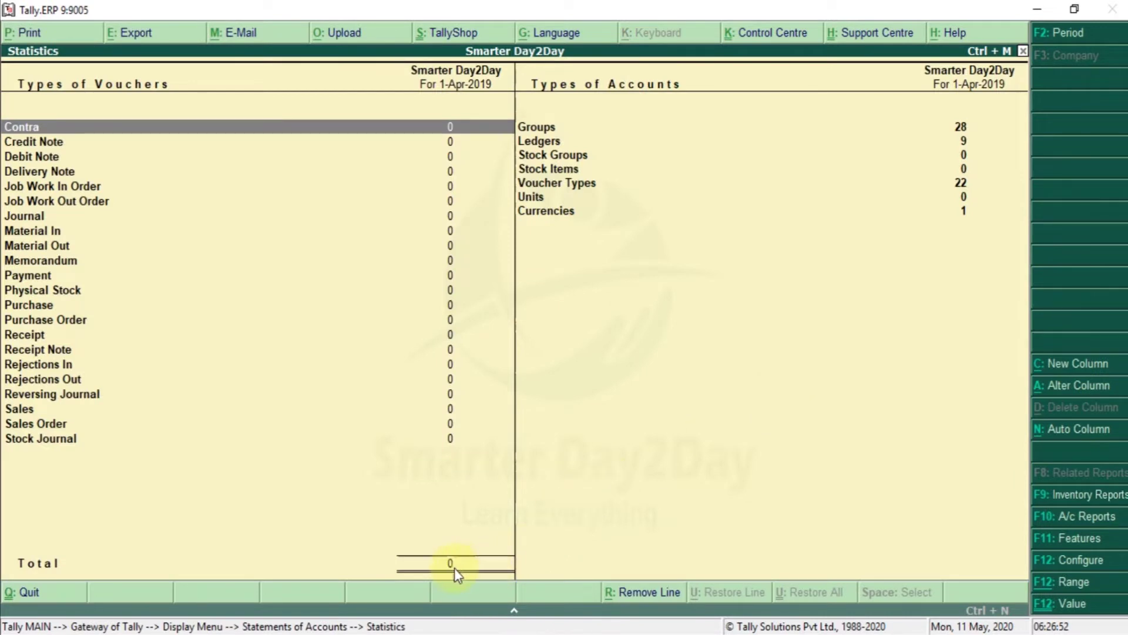
pyautogui.press('Escape')
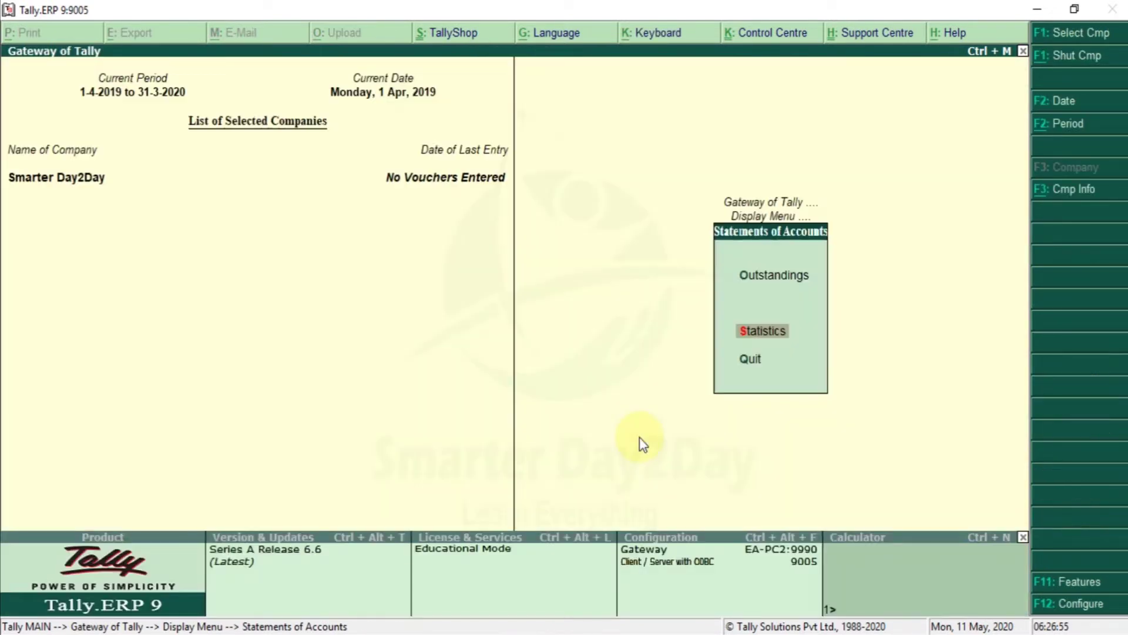
pyautogui.press('Escape')
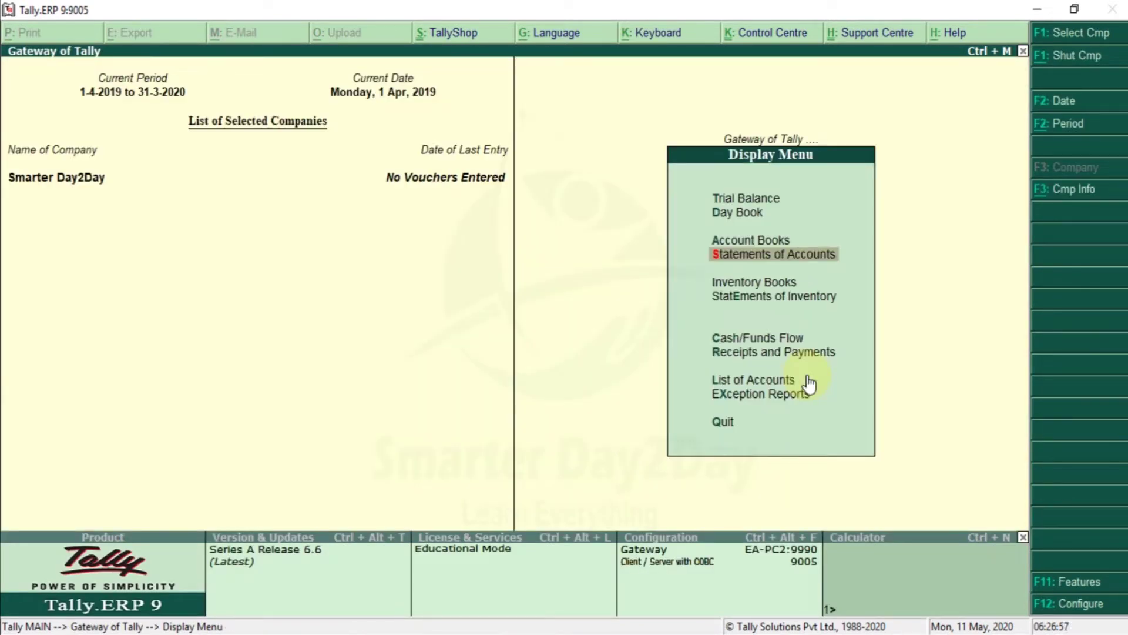
# List all ledgers in Account Books and step down to TDS on Interest
pyautogui.press('a')
pyautogui.press('l')
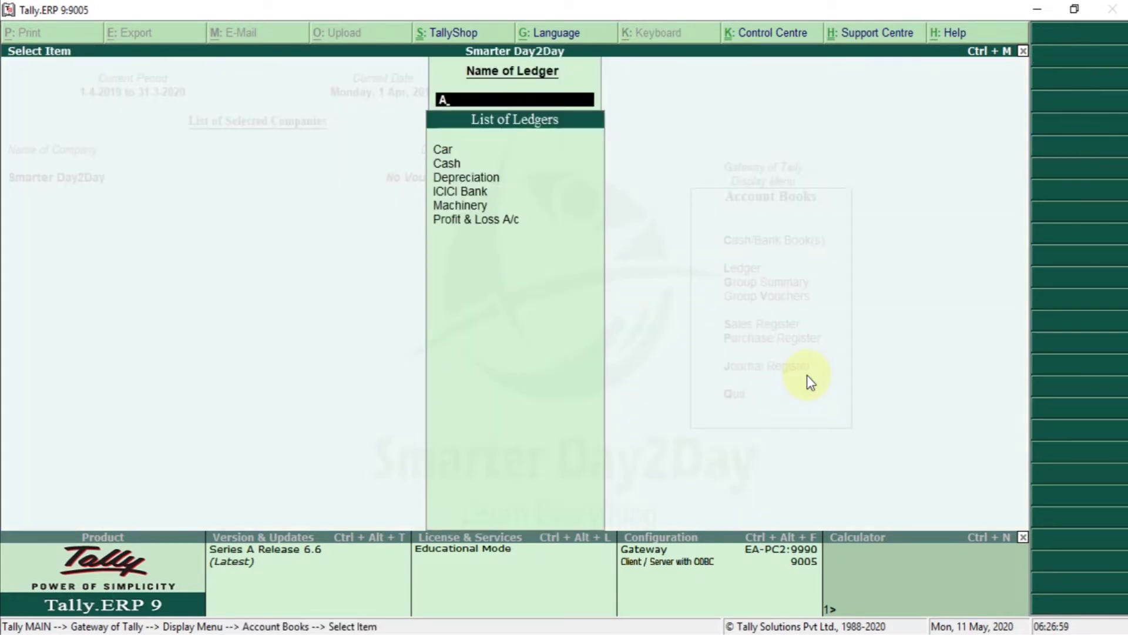
pyautogui.press('BackSpace')
pyautogui.press('Down')
pyautogui.press('Down')
pyautogui.press('Down')
pyautogui.press('Down')
pyautogui.press('Down')
pyautogui.press('Down')
pyautogui.press('Down')
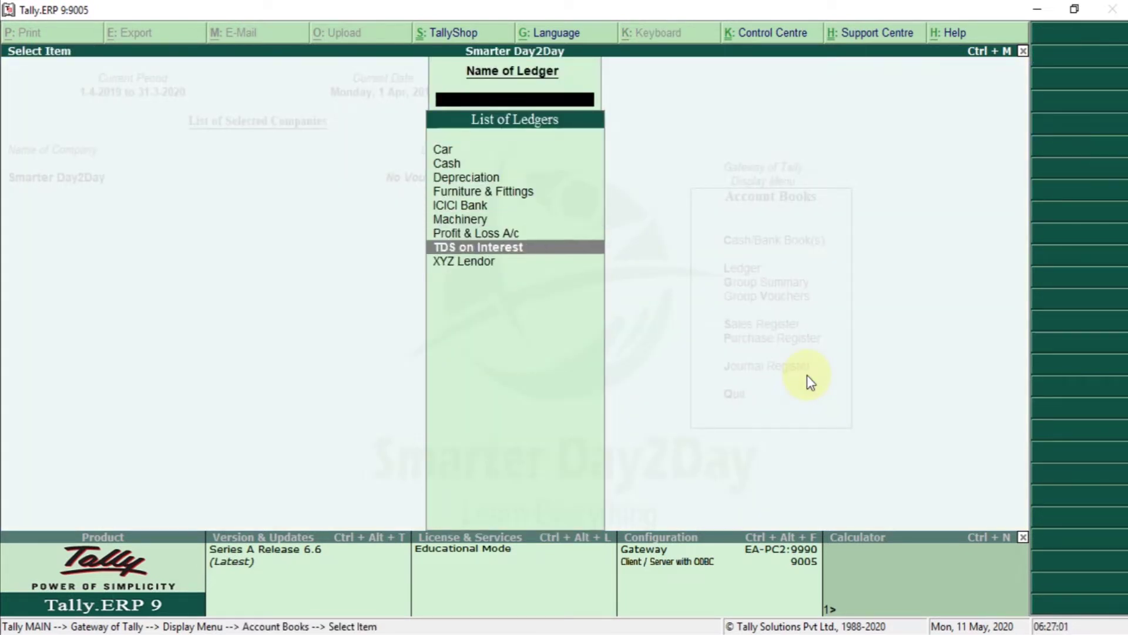
# Open Excel2Tally GST Multi Entry.xlsm from the Multi Entry folder
pyautogui.hotkey('alt', 'Tab')
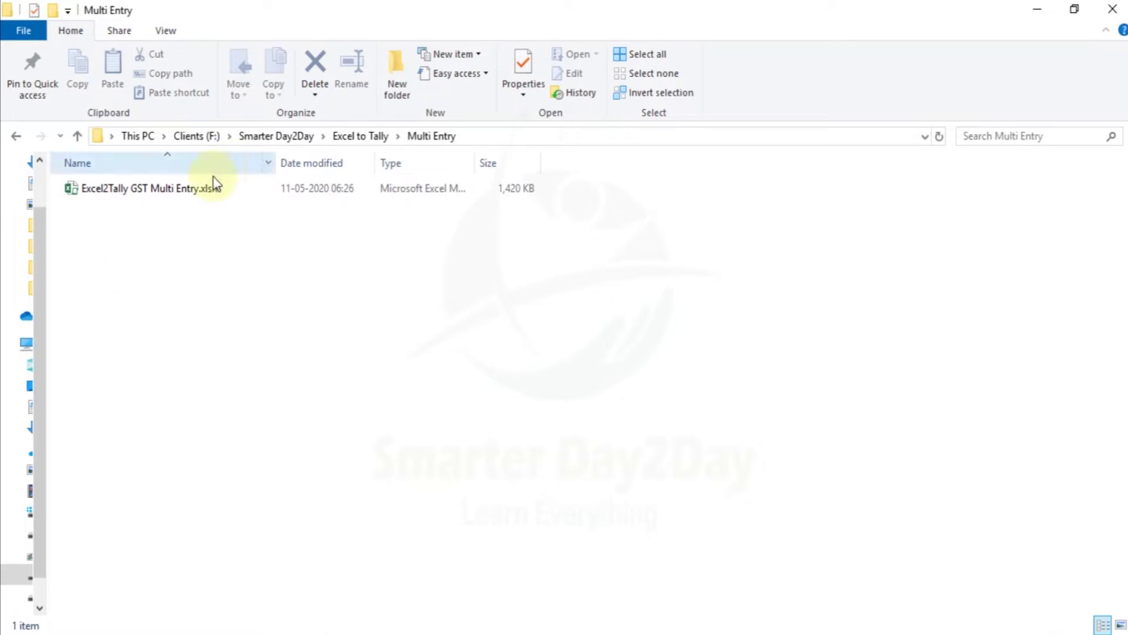
pyautogui.click(188, 188)
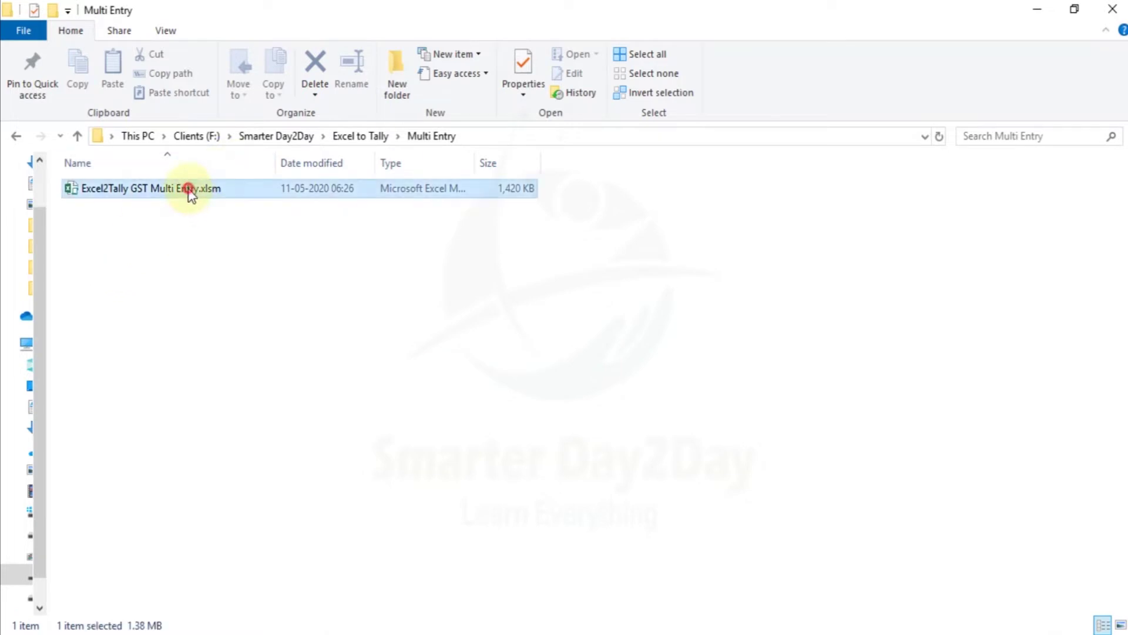
pyautogui.doubleClick(188, 189)
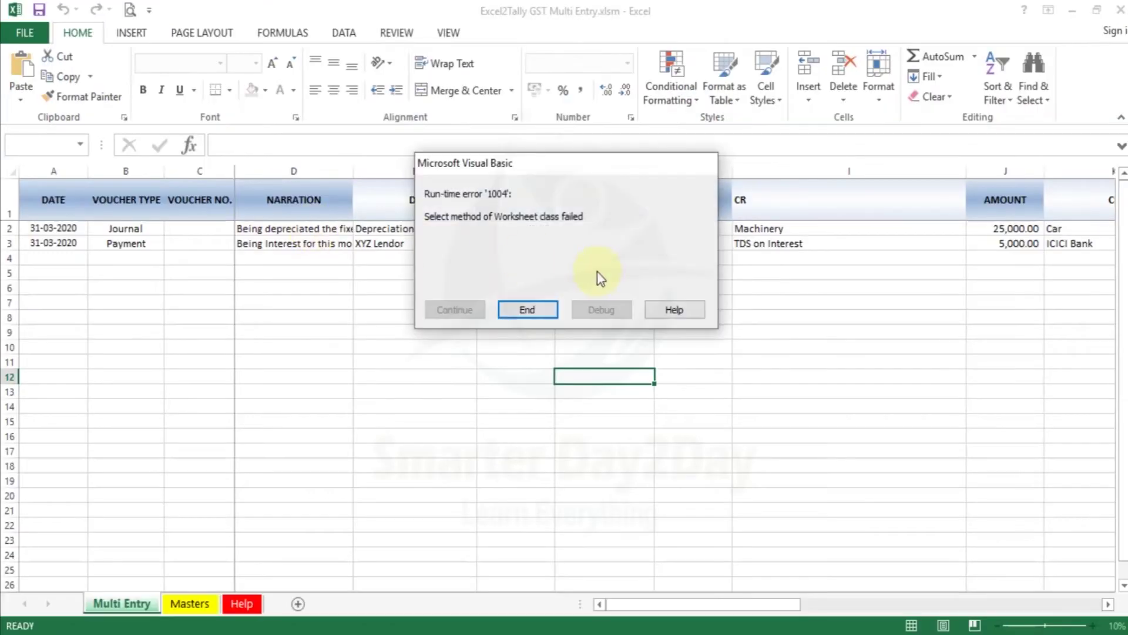
# End the run-time error and check the Journal entry's date in A2 and type in B2
pyautogui.click(520, 309)
pyautogui.click(259, 246)
pyautogui.press('Left')
pyautogui.press('Left')
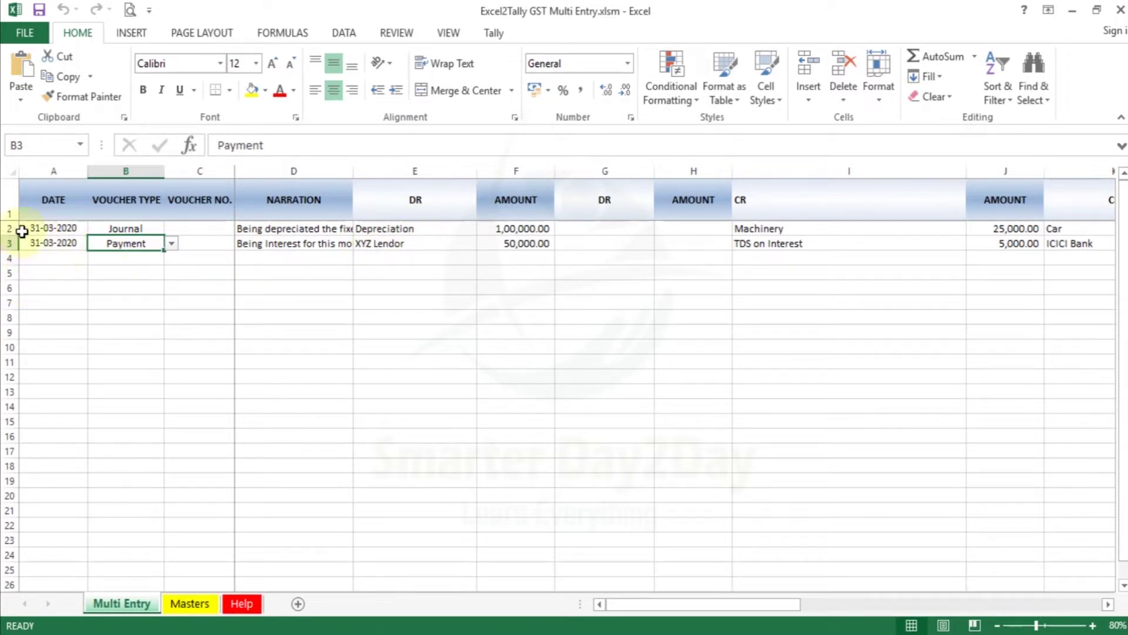
pyautogui.click(50, 230)
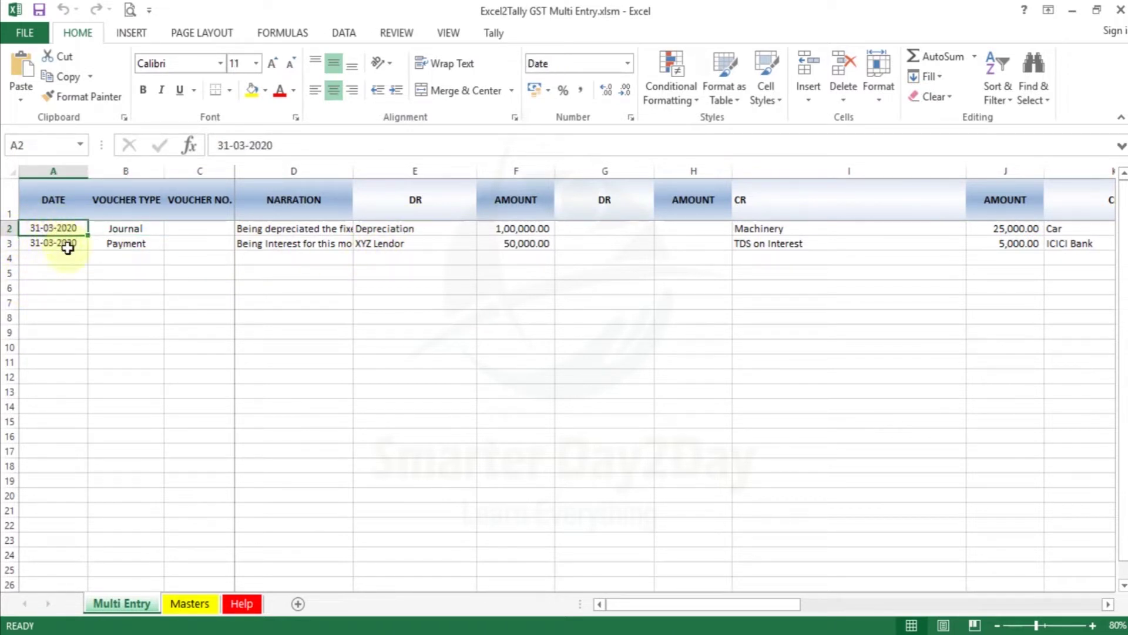
pyautogui.click(144, 230)
# Inspect the voucher types offered in B4's dropdown without choosing one
pyautogui.click(147, 257)
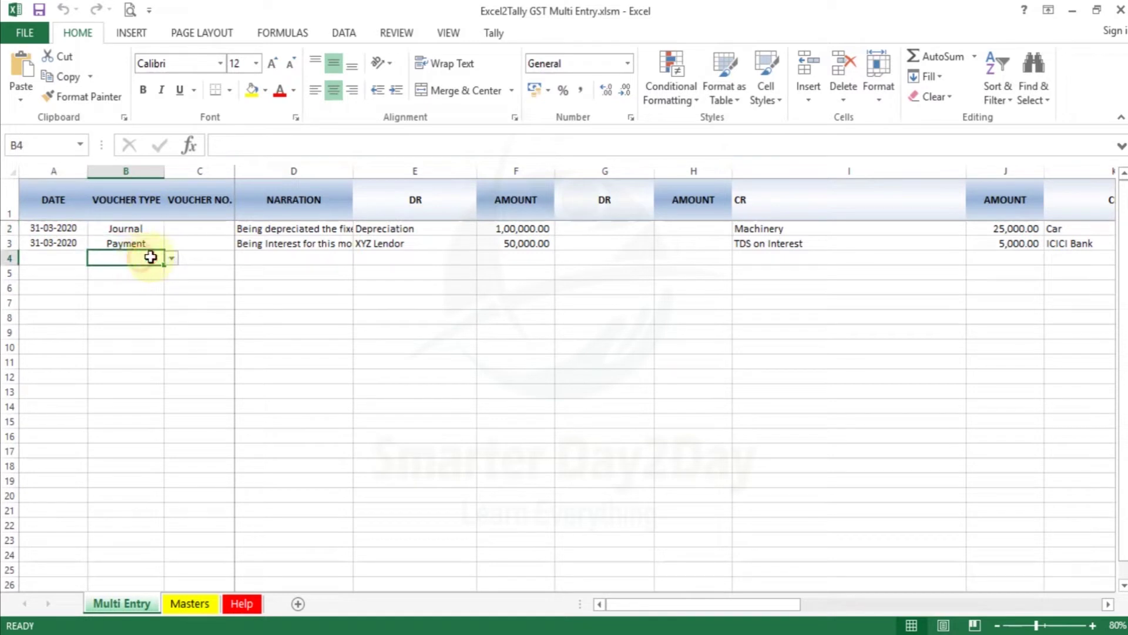
pyautogui.click(172, 261)
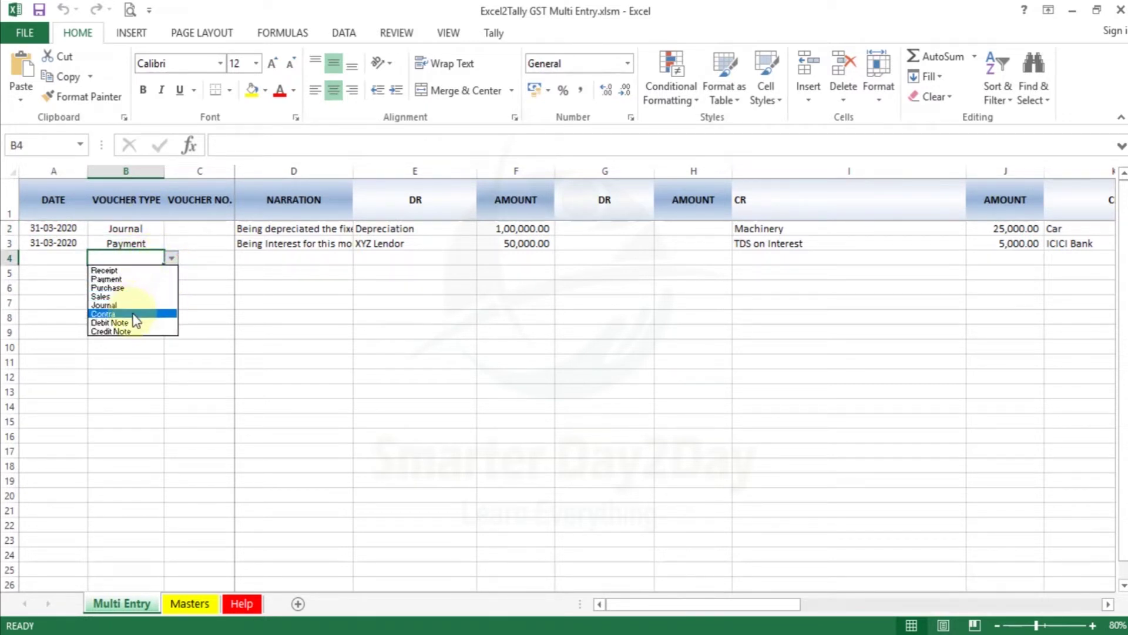
pyautogui.click(288, 261)
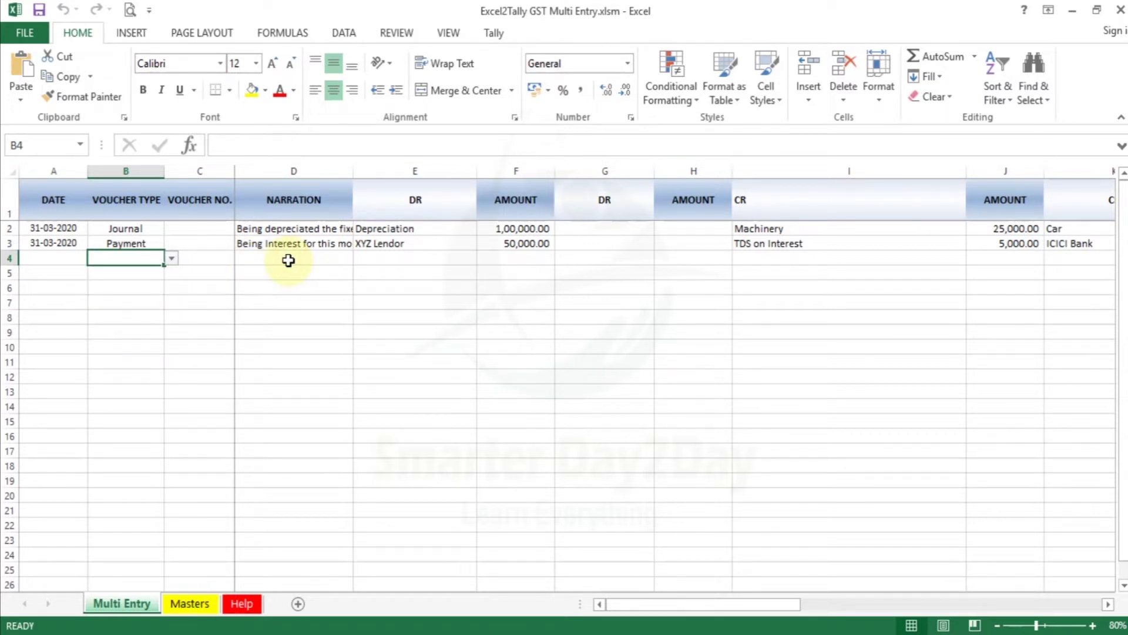
pyautogui.click(170, 259)
pyautogui.click(250, 235)
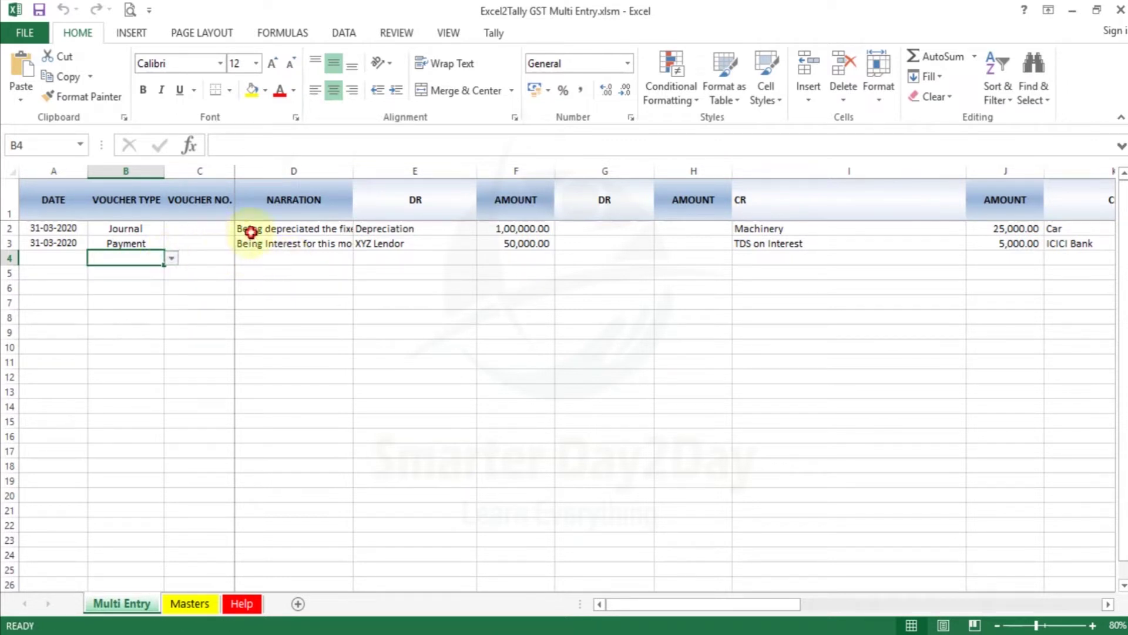
pyautogui.press('Up')
pyautogui.press('Right')
pyautogui.press('Up')
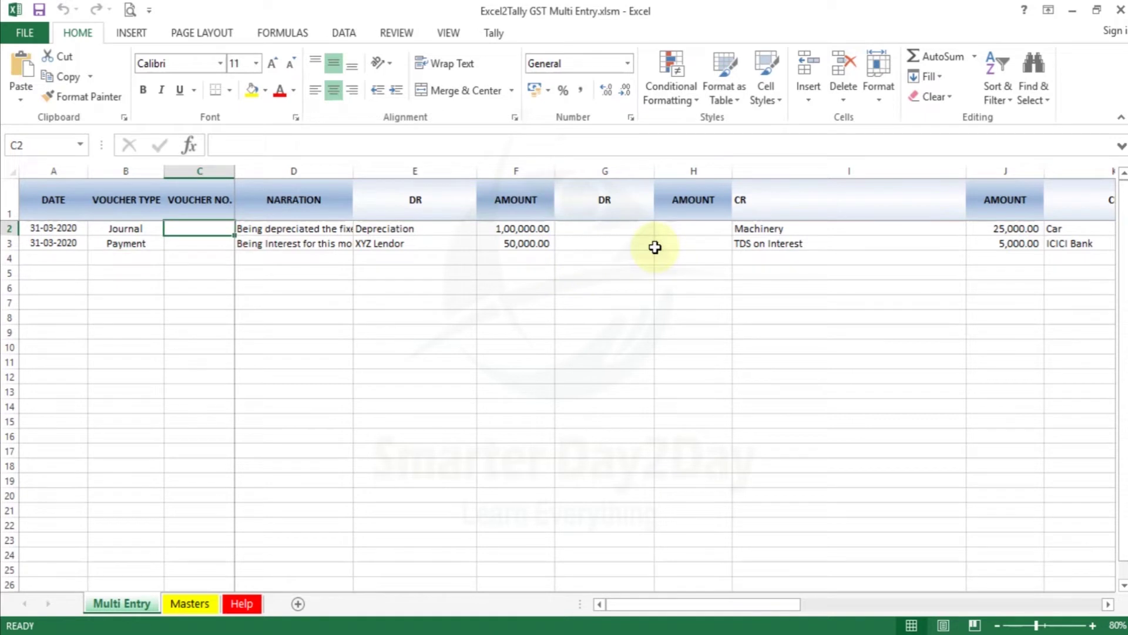
pyautogui.press('Right')
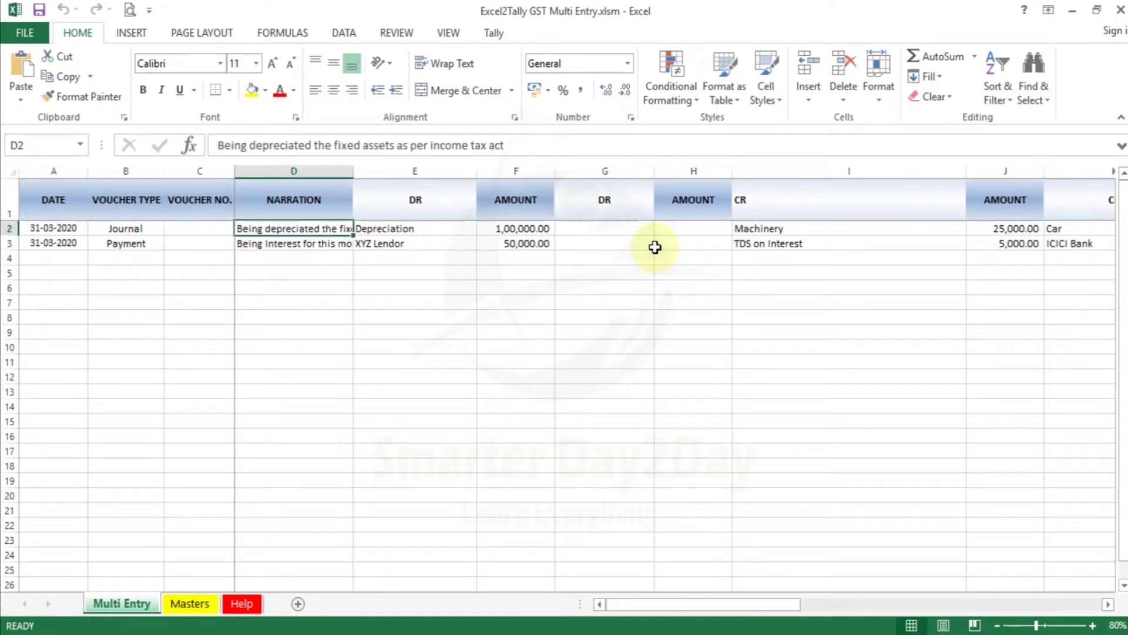
pyautogui.press('Right')
pyautogui.press('Left')
pyautogui.press('Down')
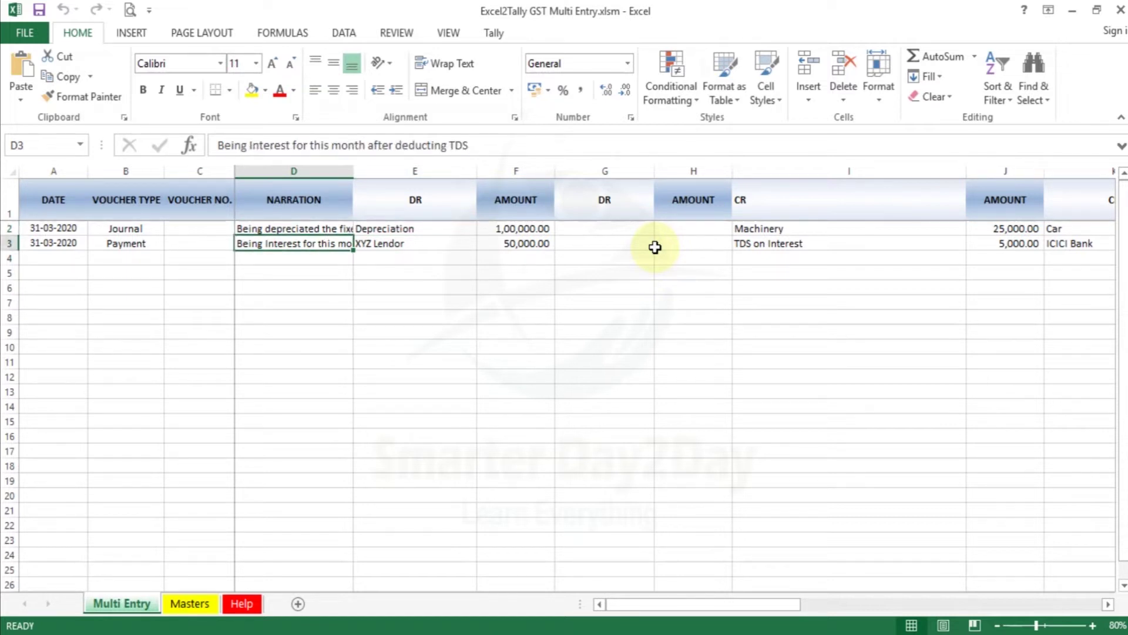
pyautogui.press('Up')
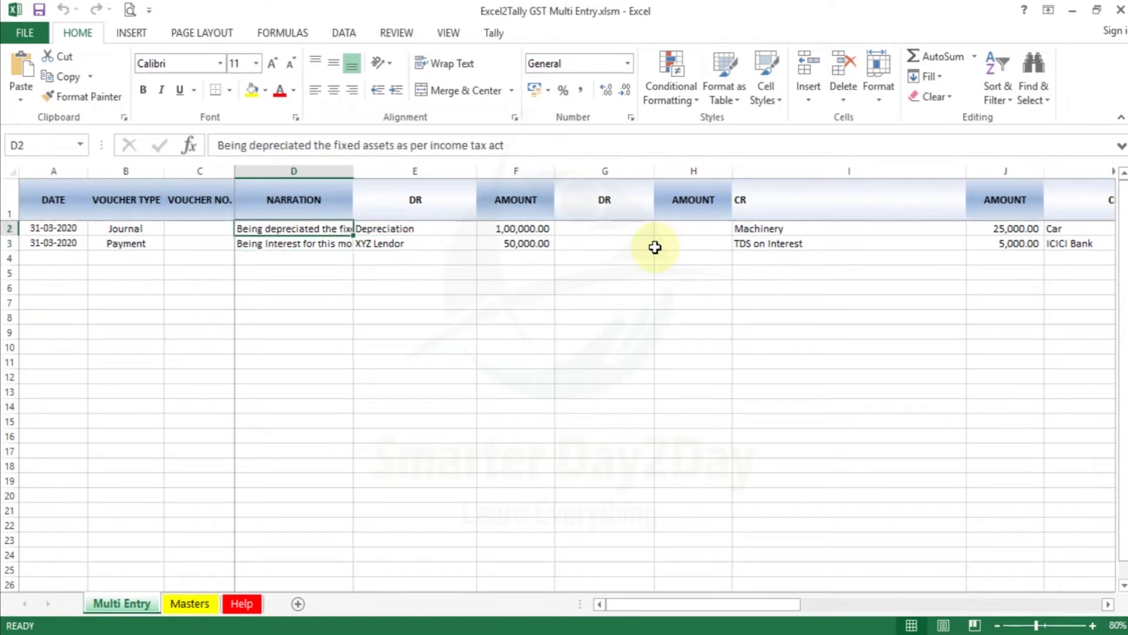
pyautogui.press('Right')
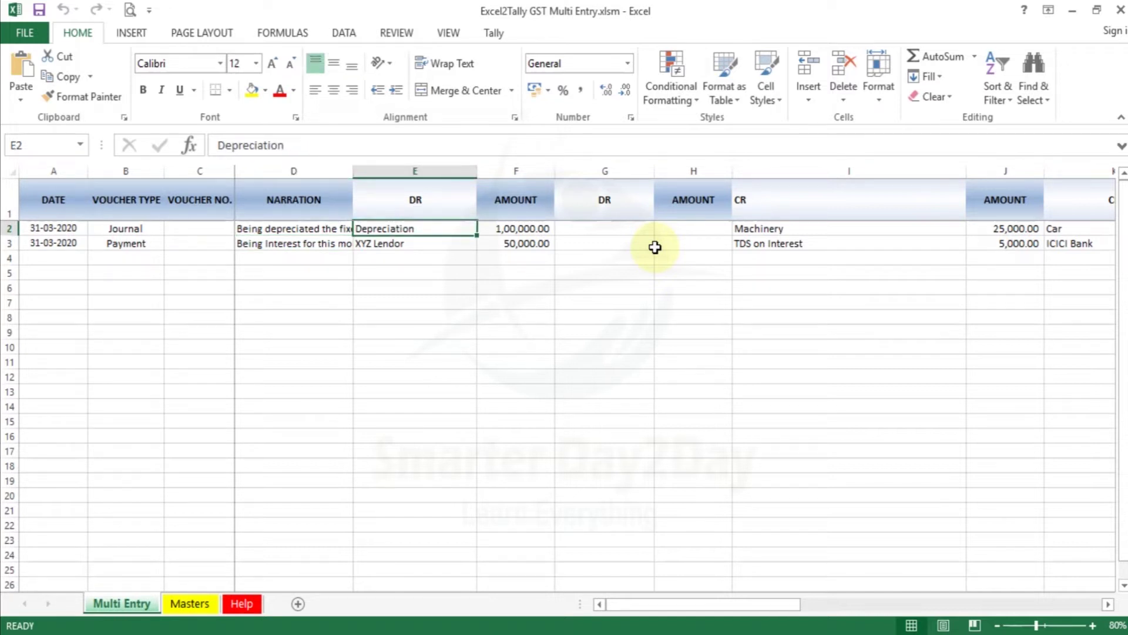
pyautogui.press('Right')
pyautogui.press('Right')
pyautogui.press('Right')
pyautogui.press('Right')
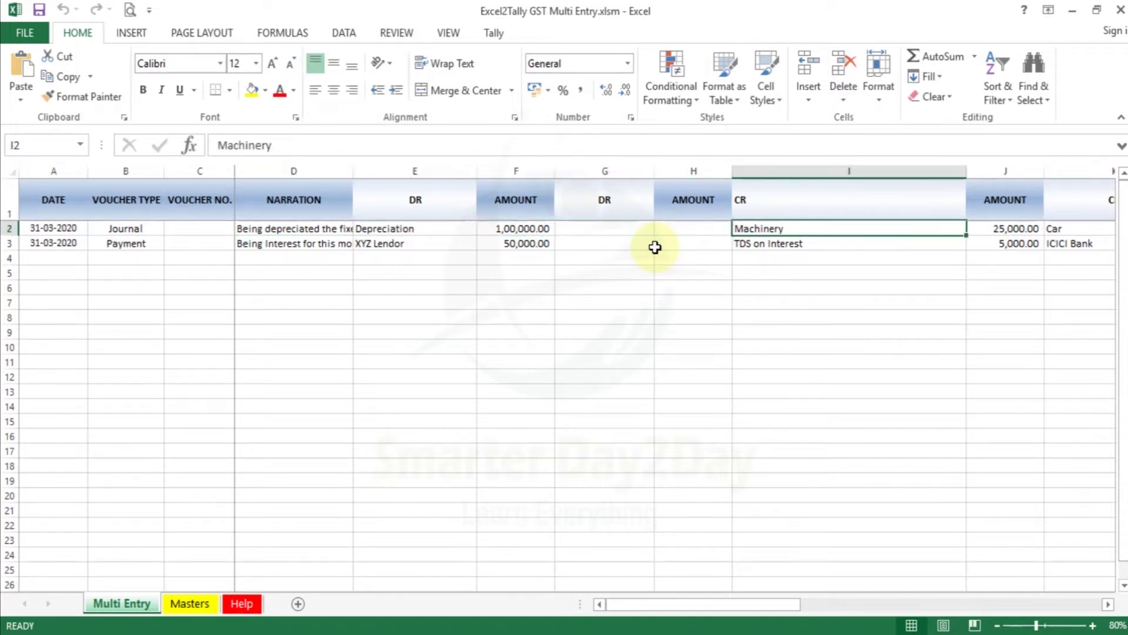
pyautogui.press('Right')
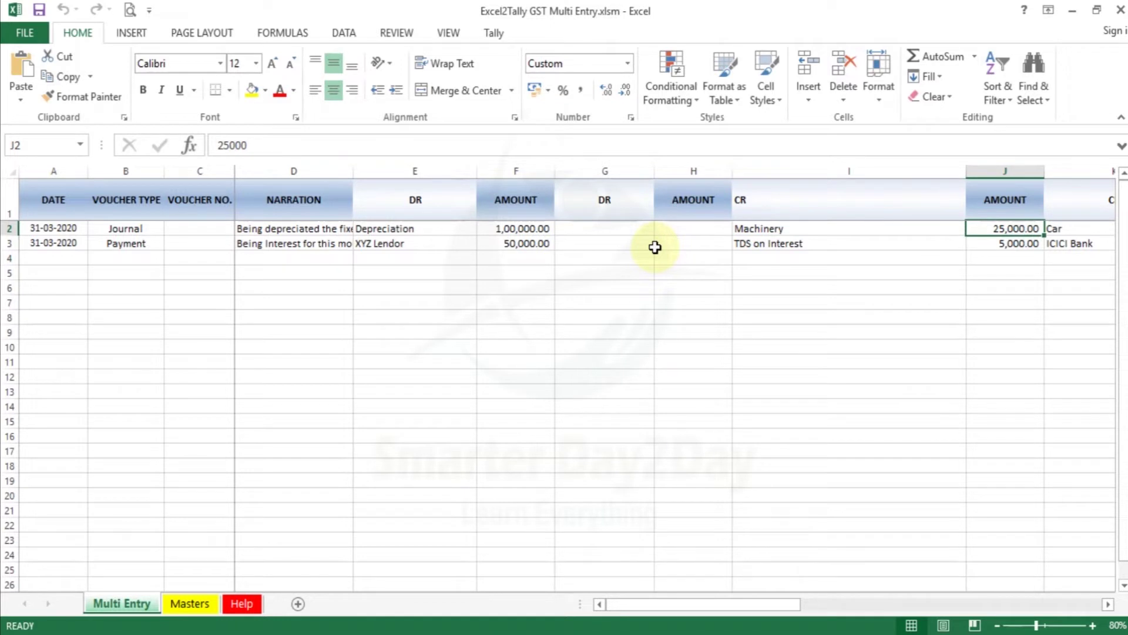
pyautogui.press('Right')
pyautogui.press('Right')
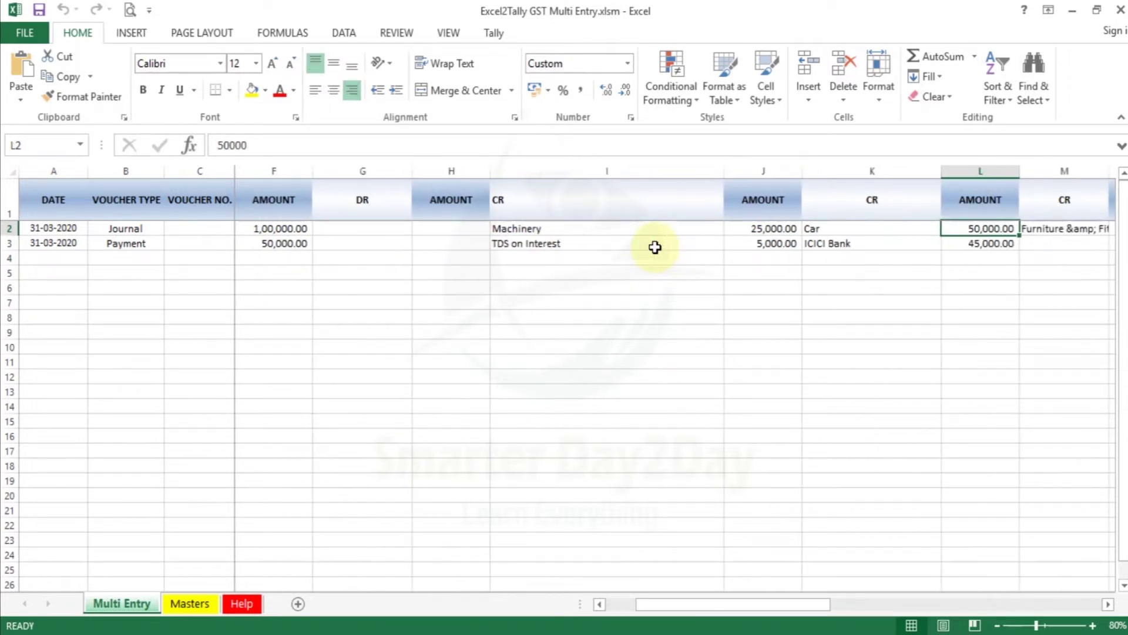
pyautogui.press('Right')
pyautogui.press('Right')
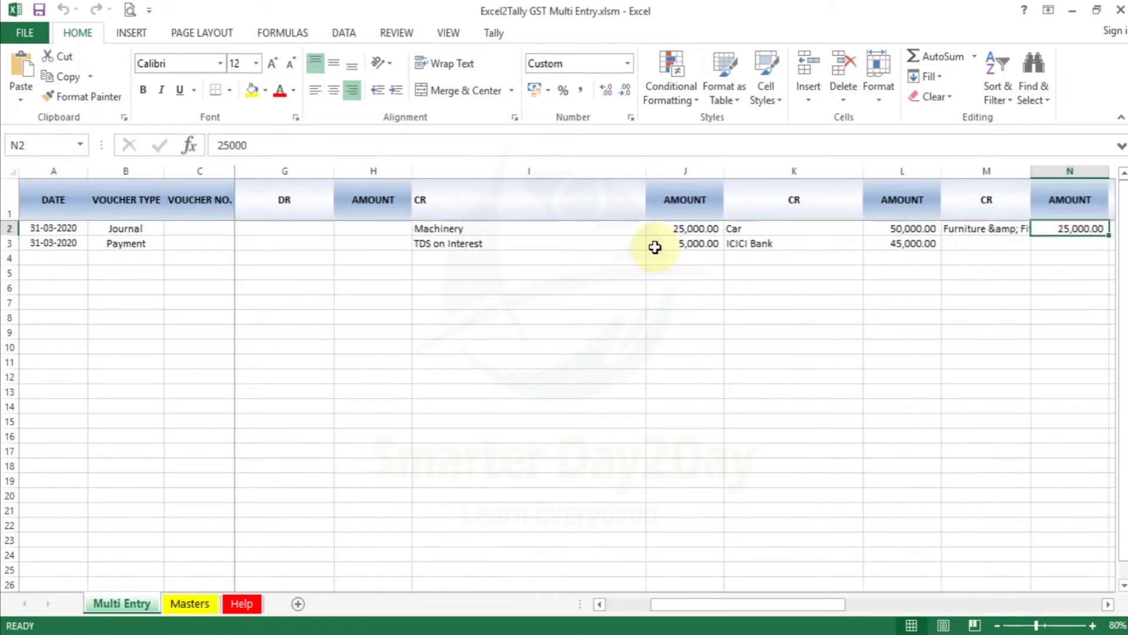
pyautogui.press('Left')
pyautogui.press('Left')
pyautogui.press('Left')
pyautogui.press('Left')
pyautogui.press('Left')
pyautogui.press('Left')
pyautogui.press('Left')
pyautogui.press('Right')
pyautogui.press('Right')
pyautogui.press('Right')
pyautogui.press('Right')
pyautogui.press('Right')
pyautogui.press('Right')
pyautogui.press('Right')
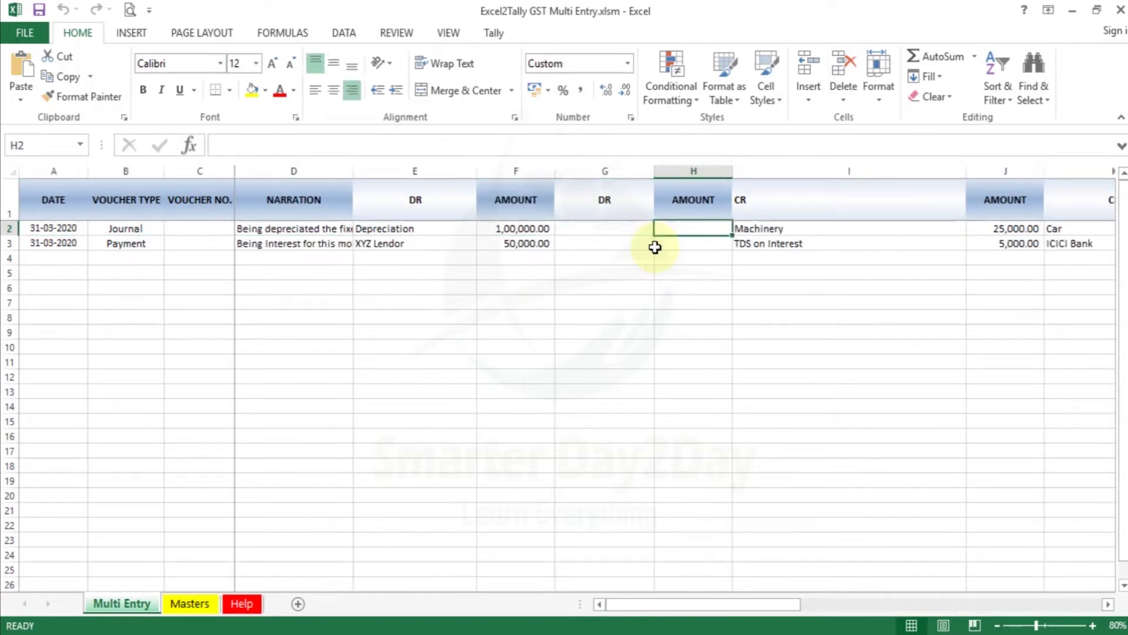
pyautogui.press('Right')
pyautogui.press('Right')
pyautogui.press('Left')
pyautogui.press('Left')
pyautogui.press('Left')
pyautogui.press('Left')
pyautogui.press('Right')
pyautogui.press('Right')
pyautogui.press('Right')
pyautogui.press('Right')
pyautogui.press('Right')
pyautogui.press('Left')
pyautogui.press('Left')
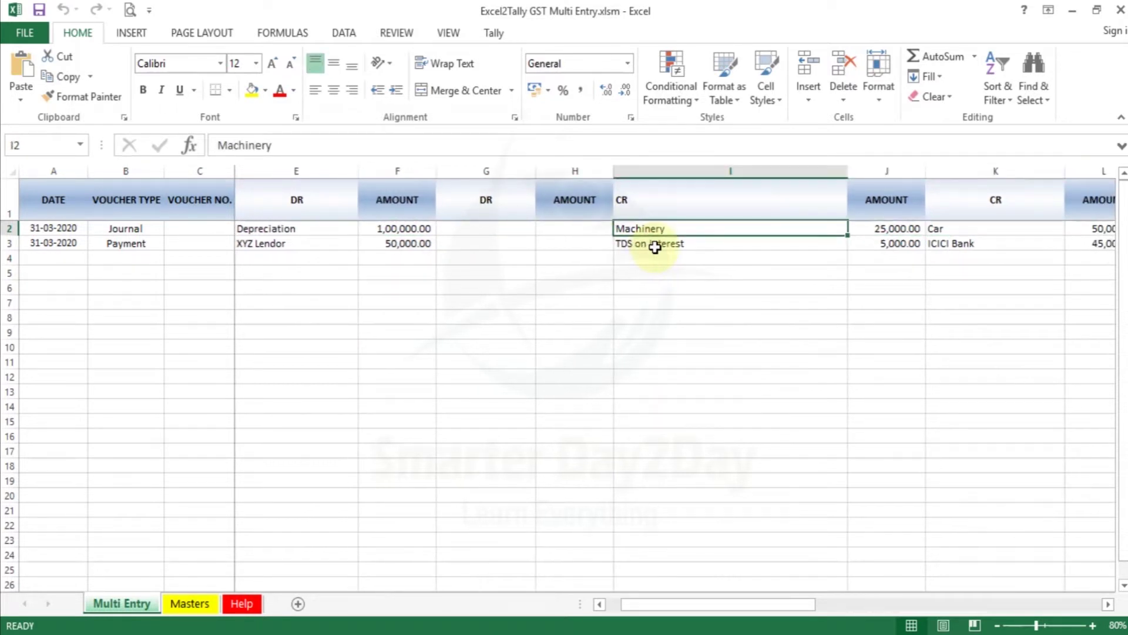
pyautogui.press('Left')
pyautogui.press('Left')
pyautogui.press('Left')
pyautogui.press('Down')
pyautogui.press('Right')
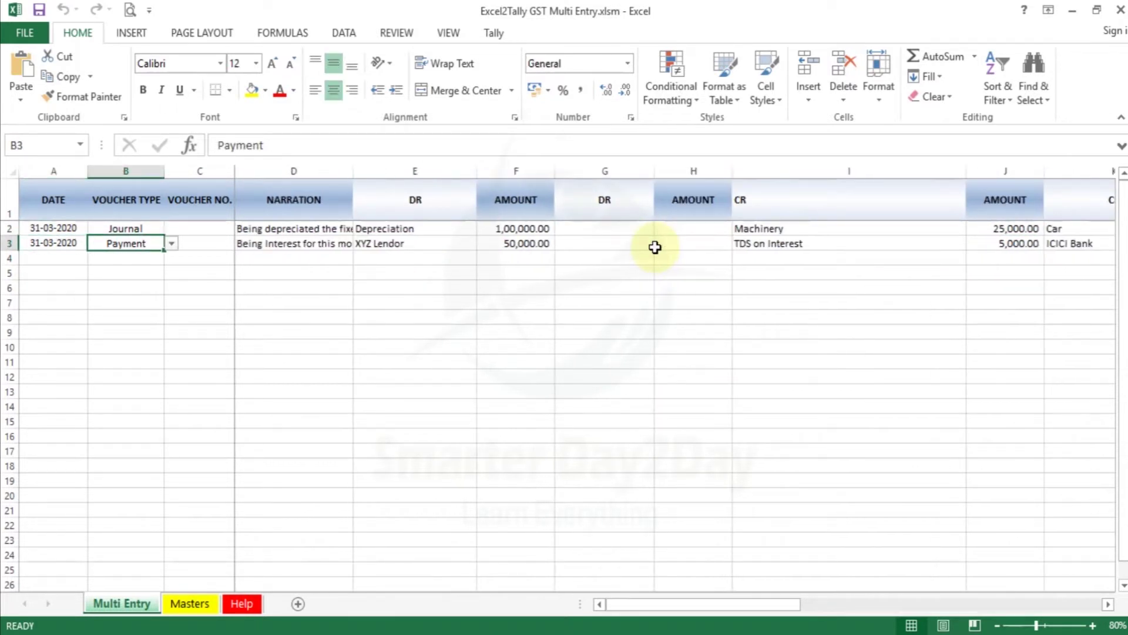
# Review the Payment row's narration, debit amount and 45,000 ICICI Bank credit, then bring up Tally's ledgers
pyautogui.press('Right')
pyautogui.press('Right')
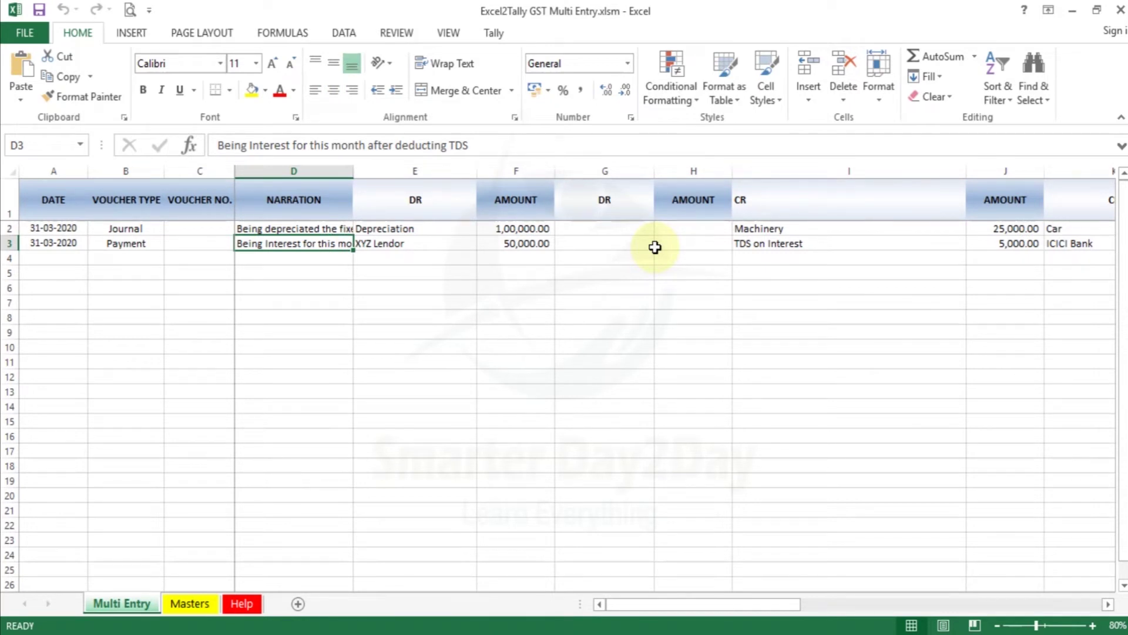
pyautogui.press('Right')
pyautogui.press('Right')
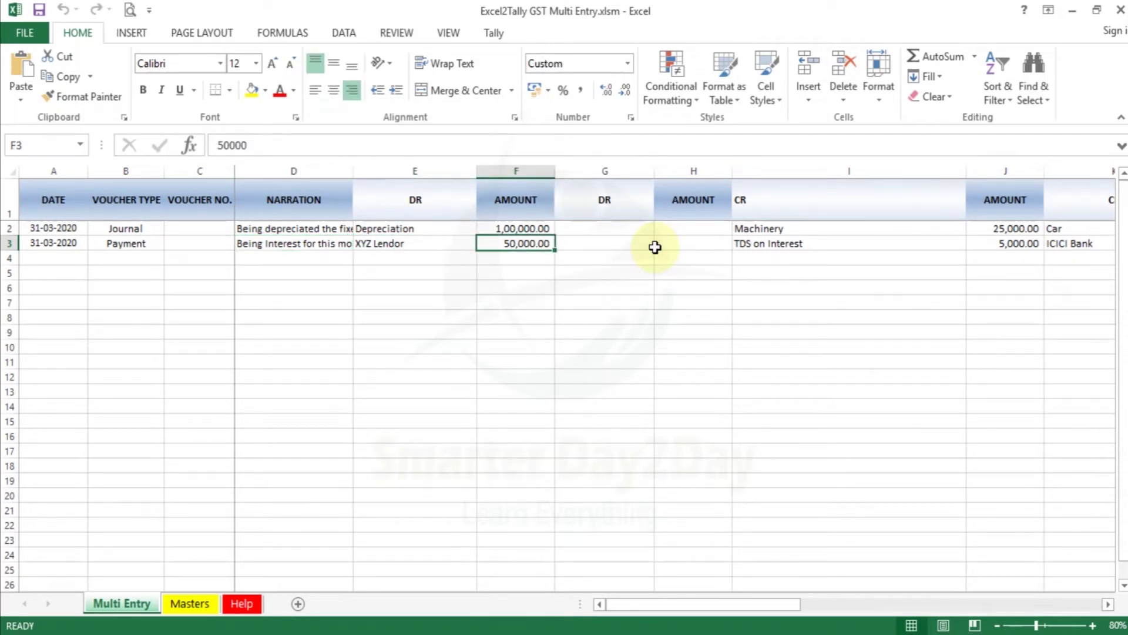
pyautogui.press('Right')
pyautogui.press('Right')
pyautogui.press('Right')
pyautogui.press('Right')
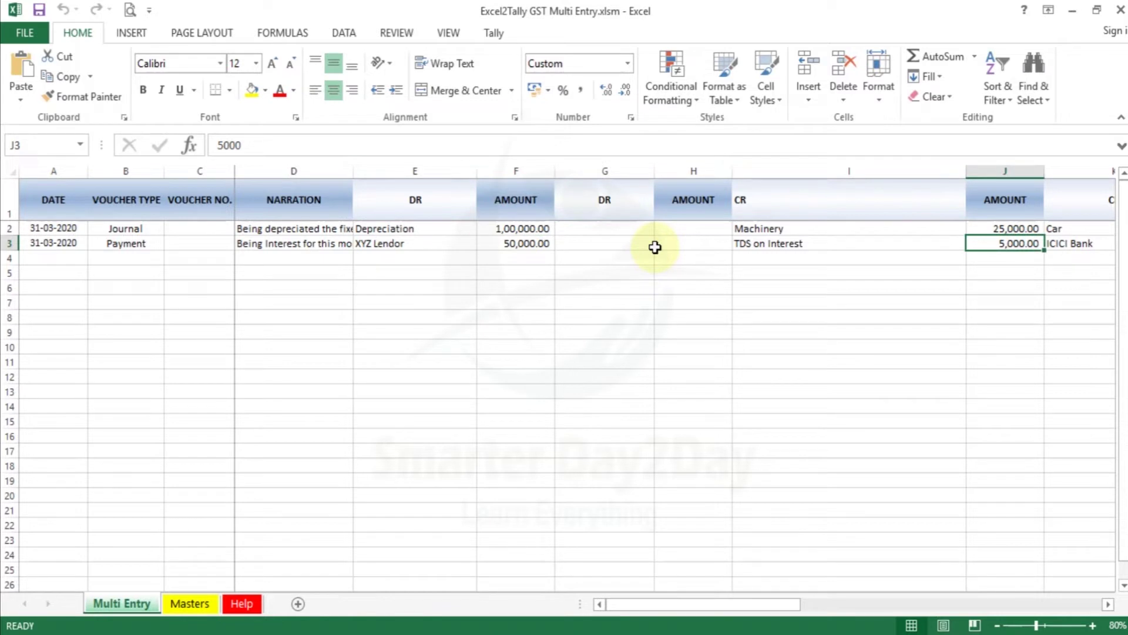
pyautogui.press('Right')
pyautogui.press('Right')
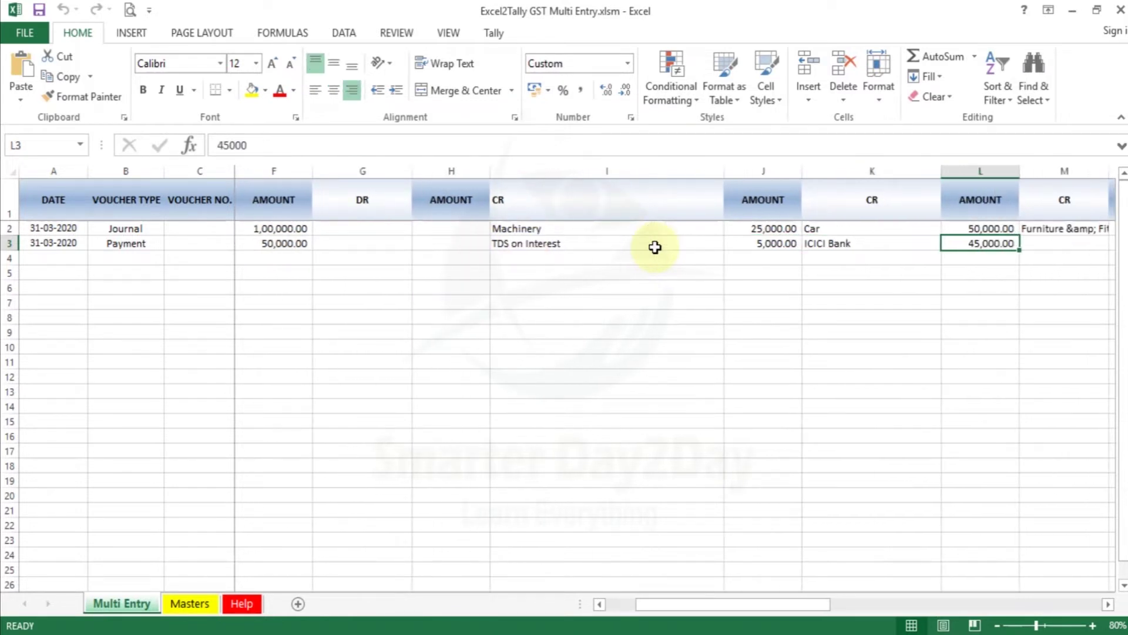
pyautogui.press('Left')
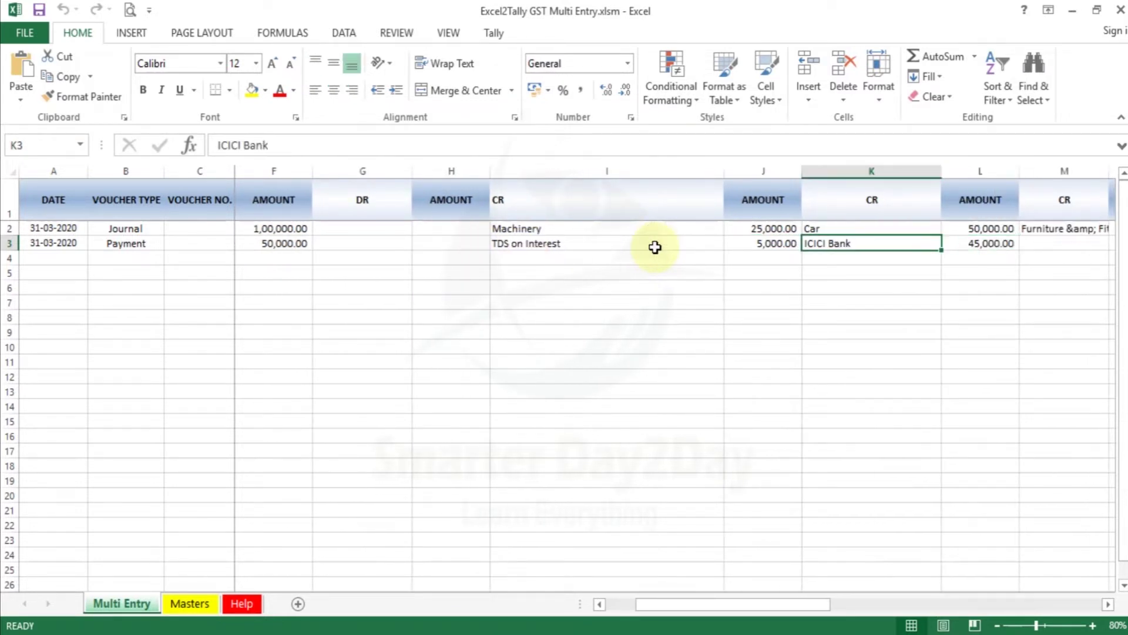
pyautogui.press('Home')
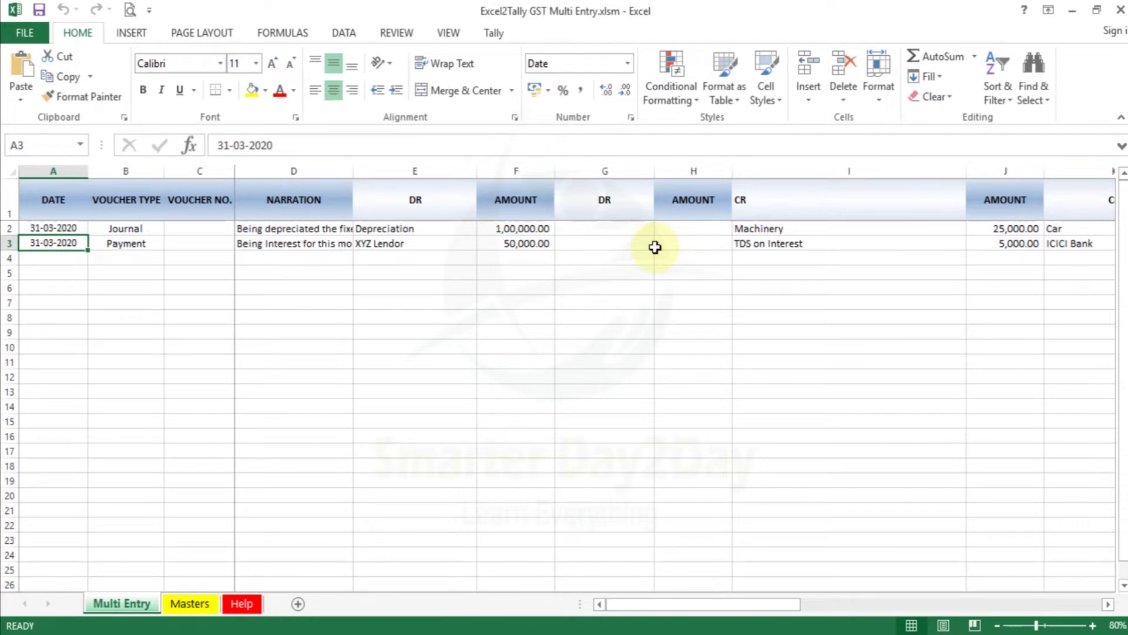
pyautogui.click(522, 626)
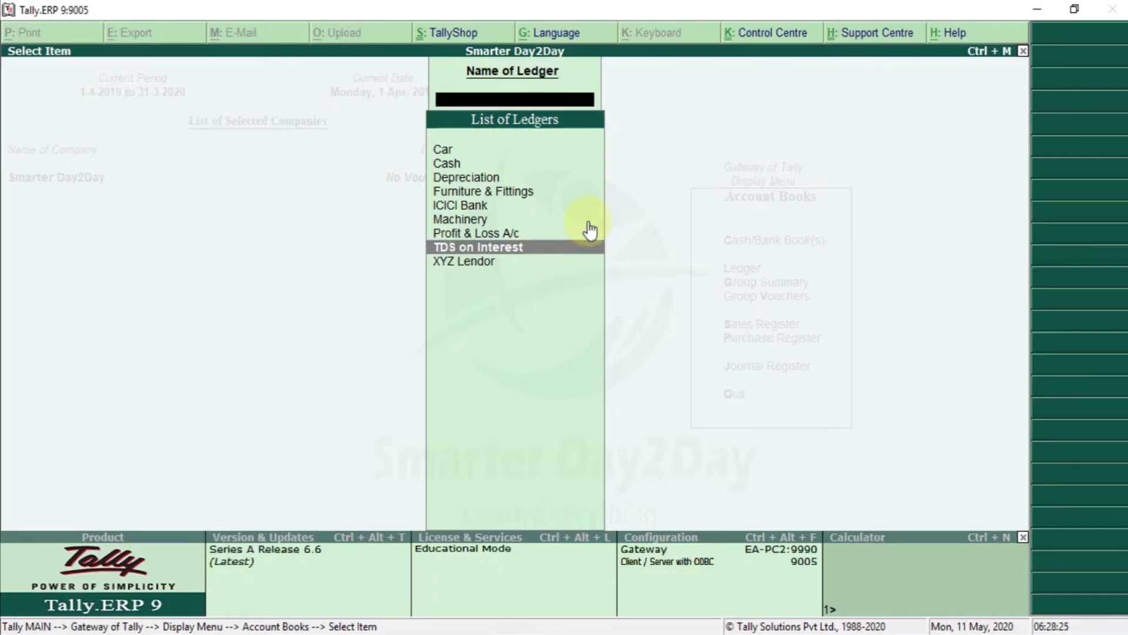
# Match the Journal row's Machinery, Depreciation and Furniture & Fittings ledgers against Tally's ledger list
pyautogui.hotkey('alt', 'Tab')
pyautogui.press('Right')
pyautogui.press('Up')
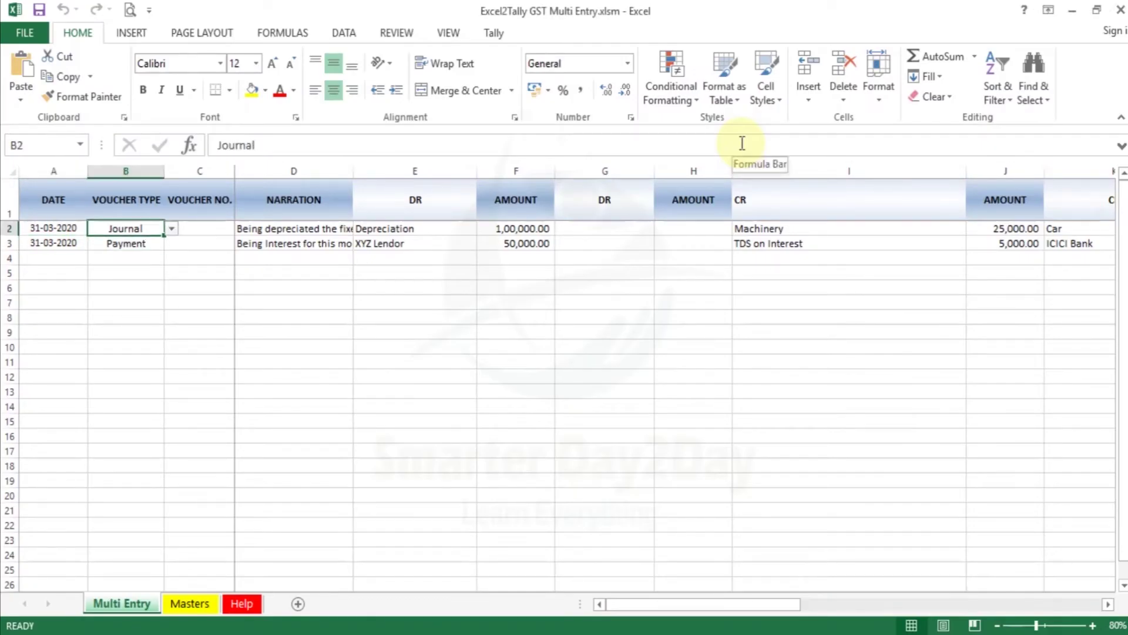
pyautogui.press('Up')
pyautogui.press('Right')
pyautogui.press('Right')
pyautogui.press('Down')
pyautogui.press('Right')
pyautogui.press('Right')
pyautogui.press('Right')
pyautogui.press('Right')
pyautogui.press('Right')
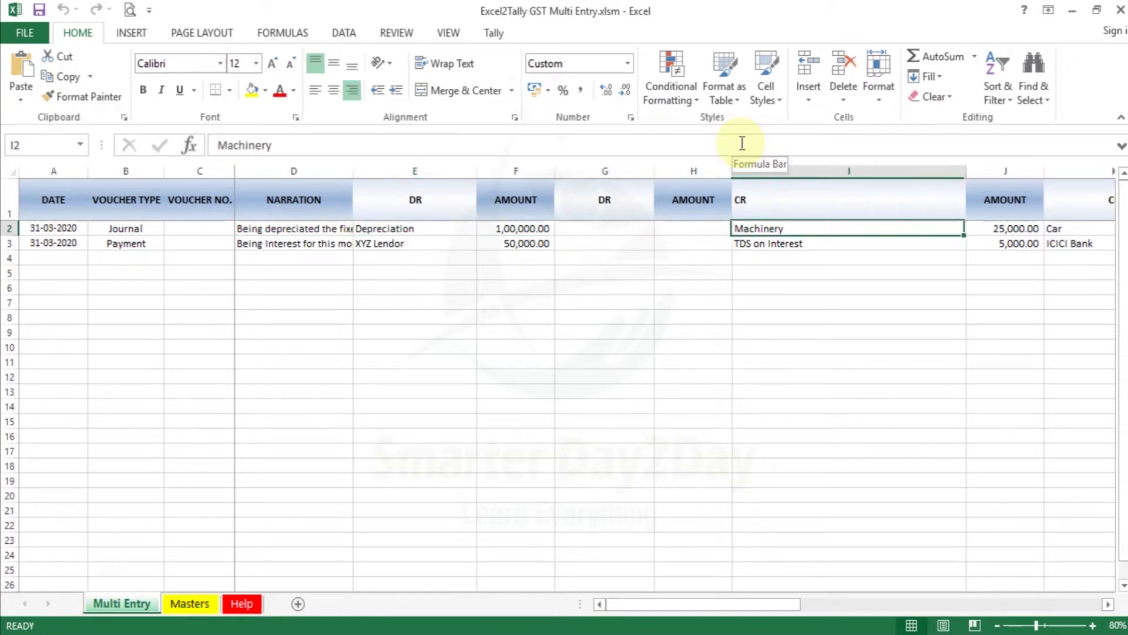
pyautogui.press('Right')
pyautogui.press('Right')
pyautogui.press('Right')
pyautogui.press('Right')
pyautogui.hotkey('alt', 'Tab')
pyautogui.press('Up')
pyautogui.press('Up')
pyautogui.press('Up')
pyautogui.press('Up')
pyautogui.press('Up')
pyautogui.press('Down')
pyautogui.press('Up')
pyautogui.press('Down')
pyautogui.press('Down')
pyautogui.press('Down')
pyautogui.press('Down')
pyautogui.press('Down')
pyautogui.press('Up')
pyautogui.press('Up')
pyautogui.press('Up')
pyautogui.press('Up')
pyautogui.press('Up')
pyautogui.press('Up')
pyautogui.press('Up')
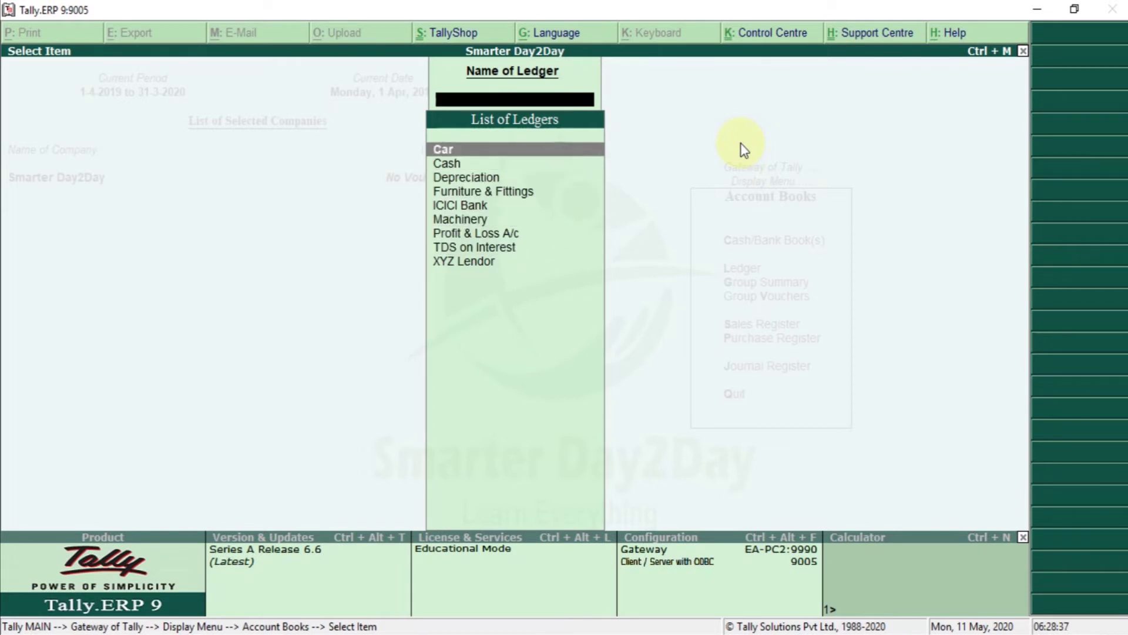
pyautogui.press('Down')
pyautogui.press('Down')
pyautogui.press('Down')
# Match the Payment row's ICICI Bank, TDS on Interest and XYZ Lendor ledgers against Tally's list
pyautogui.hotkey('alt', 'Tab')
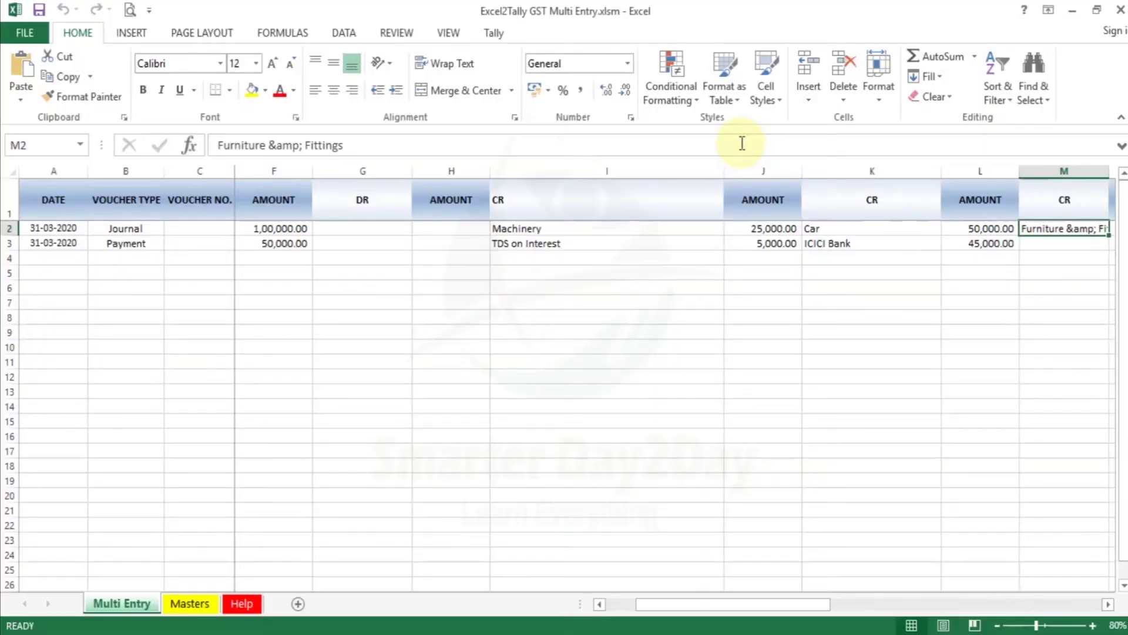
pyautogui.press('Down')
pyautogui.press('Left')
pyautogui.press('Left')
pyautogui.press('Home')
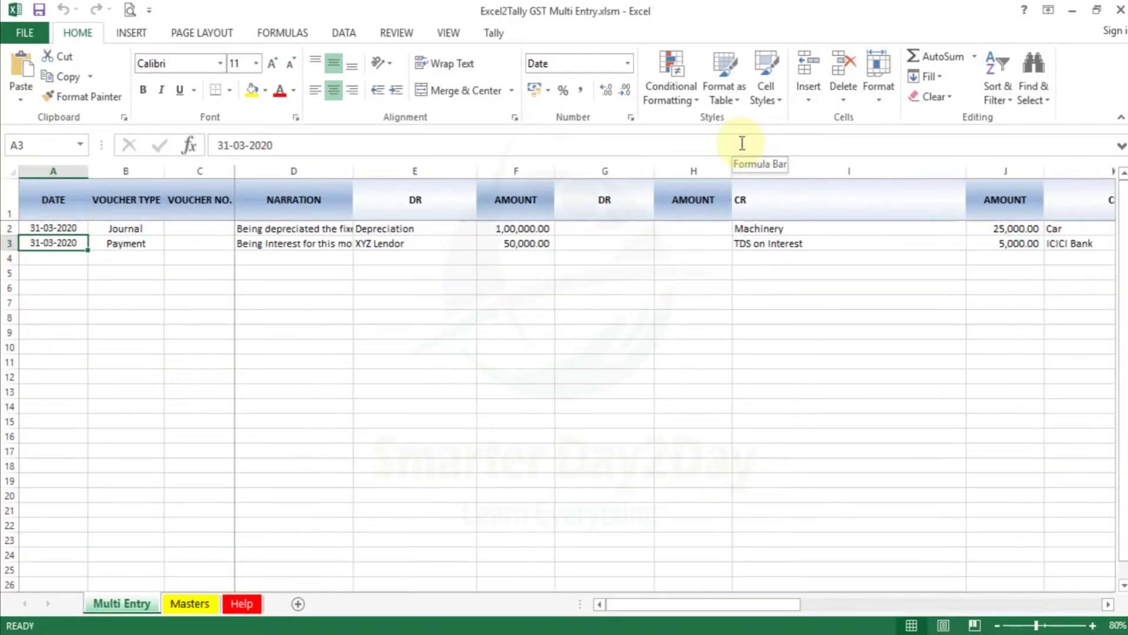
pyautogui.press('Right')
pyautogui.press('Right')
pyautogui.press('Right')
pyautogui.press('Right')
pyautogui.press('Right')
pyautogui.press('Right')
pyautogui.press('Left')
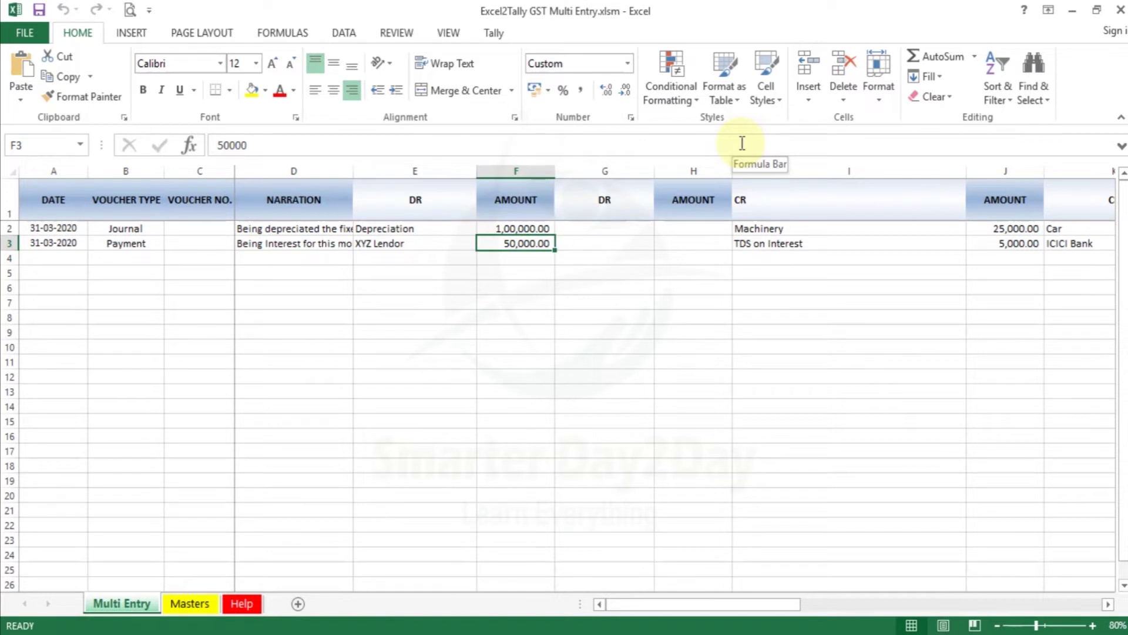
pyautogui.press('Right')
pyautogui.press('Right')
pyautogui.press('Right')
pyautogui.press('Right')
pyautogui.press('Right')
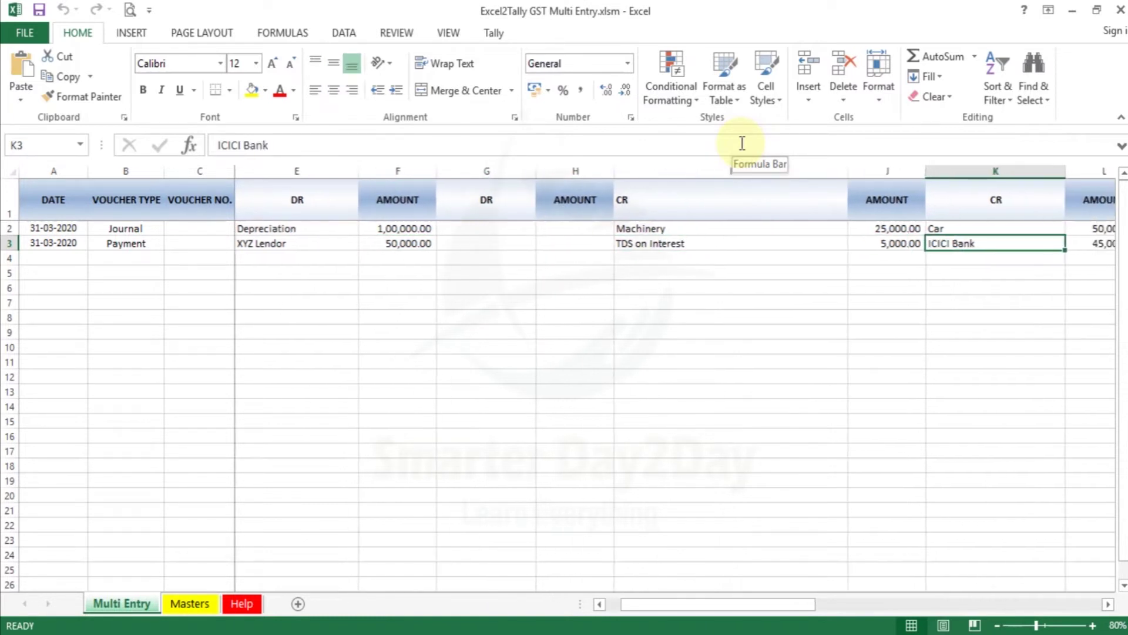
pyautogui.press('Right')
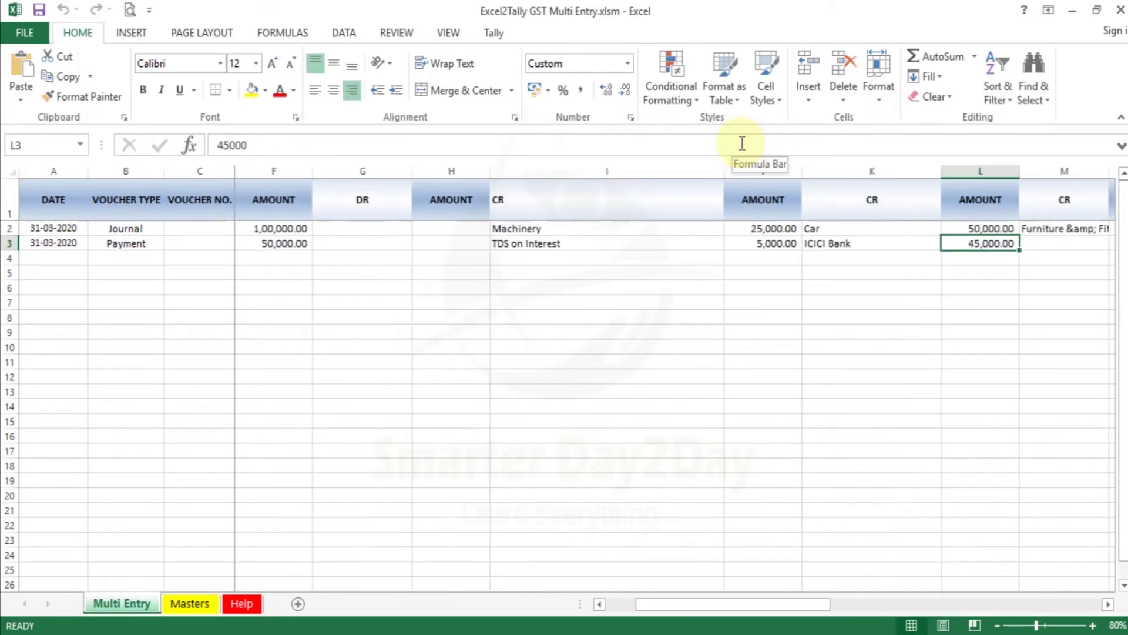
pyautogui.hotkey('alt', 'Tab')
pyautogui.press('Down')
pyautogui.press('Up')
pyautogui.press('Up')
pyautogui.press('Up')
pyautogui.press('Down')
pyautogui.press('Down')
pyautogui.press('Down')
pyautogui.press('Down')
pyautogui.press('Down')
pyautogui.press('Down')
pyautogui.press('Up')
pyautogui.press('Up')
pyautogui.press('Down')
pyautogui.press('Up')
pyautogui.press('Up')
pyautogui.press('Up')
pyautogui.press('Up')
pyautogui.press('Down')
pyautogui.press('Down')
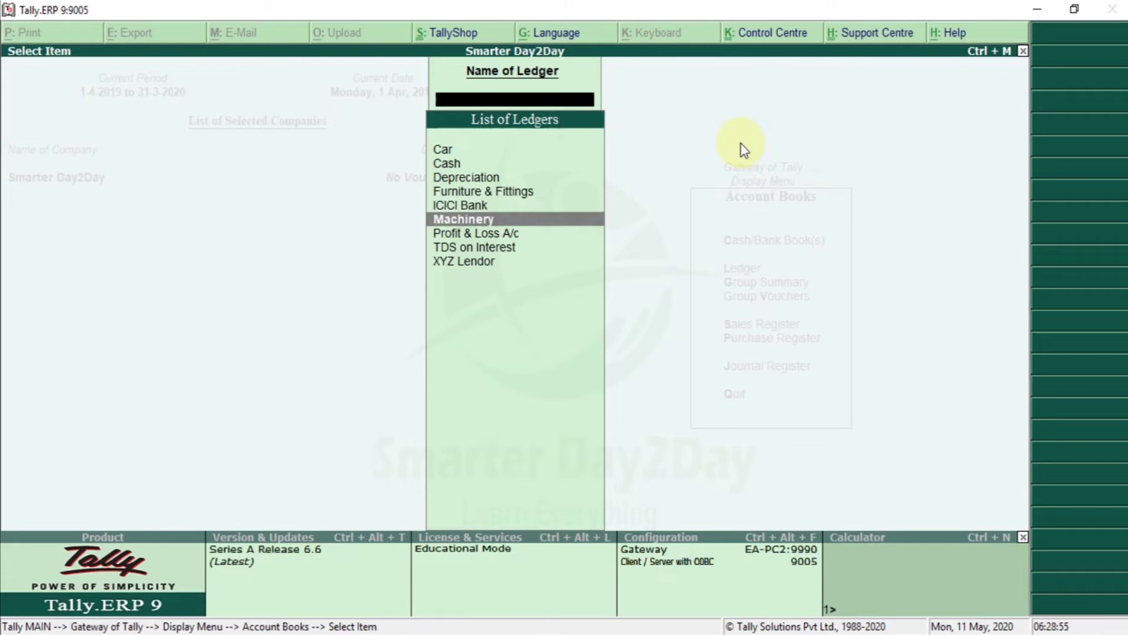
pyautogui.press('Up')
# Close the ledger list back to the Gateway of Tally
pyautogui.press('Escape')
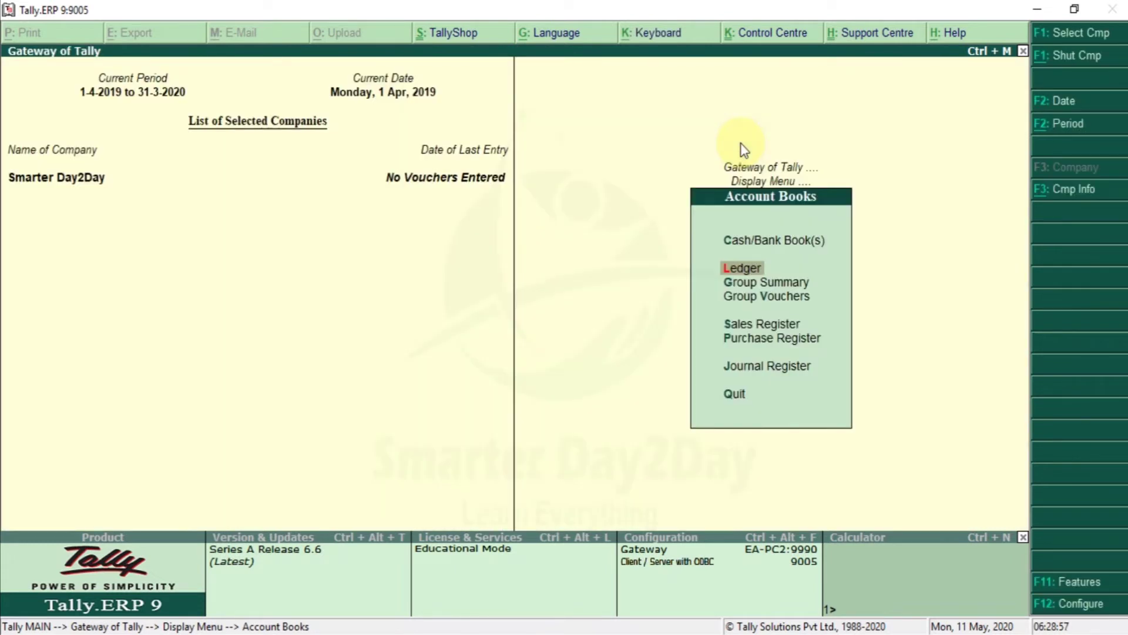
pyautogui.press('Escape')
pyautogui.press('Escape')
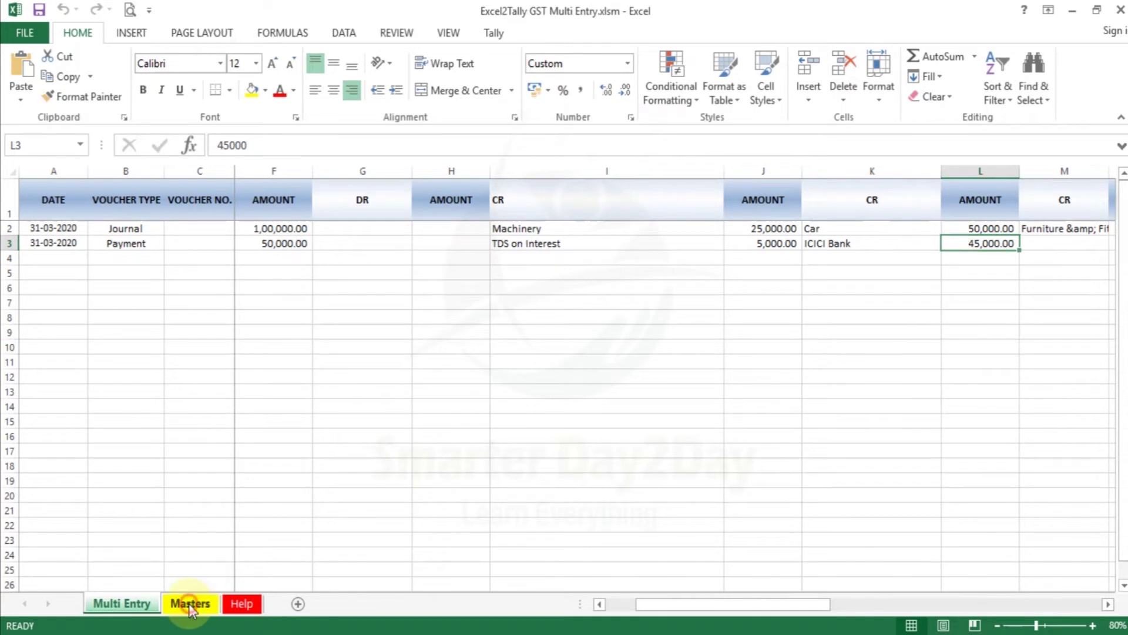
pyautogui.click(189, 602)
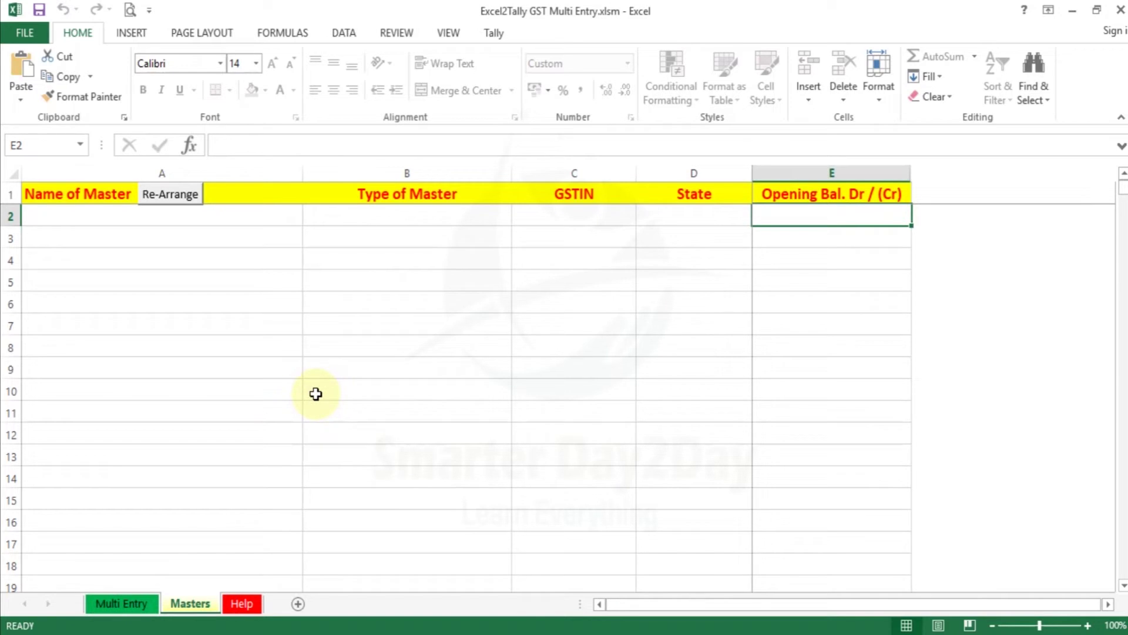
# From the Multi Entry sheet, run Create Vouchers XML on the Tally ribbon tab
pyautogui.click(114, 608)
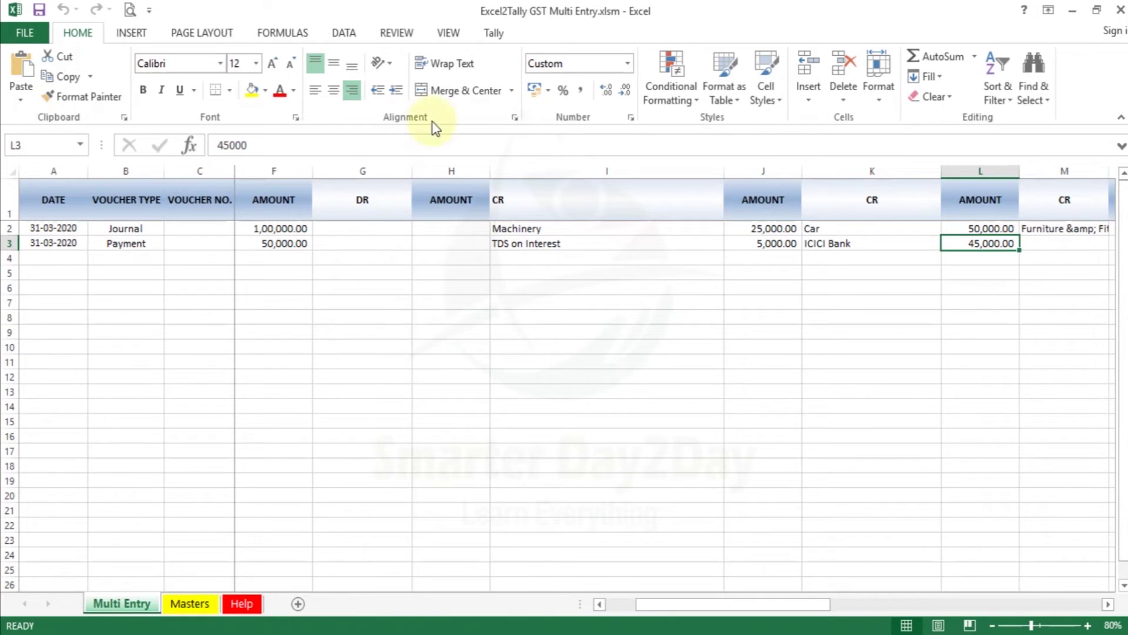
pyautogui.click(494, 33)
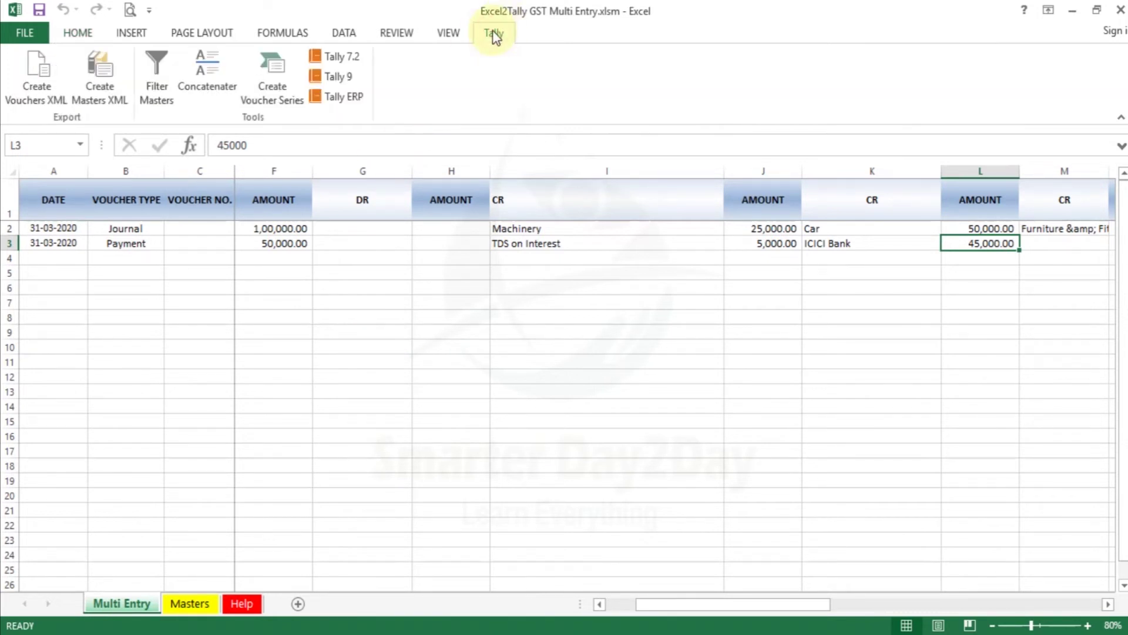
pyautogui.click(40, 91)
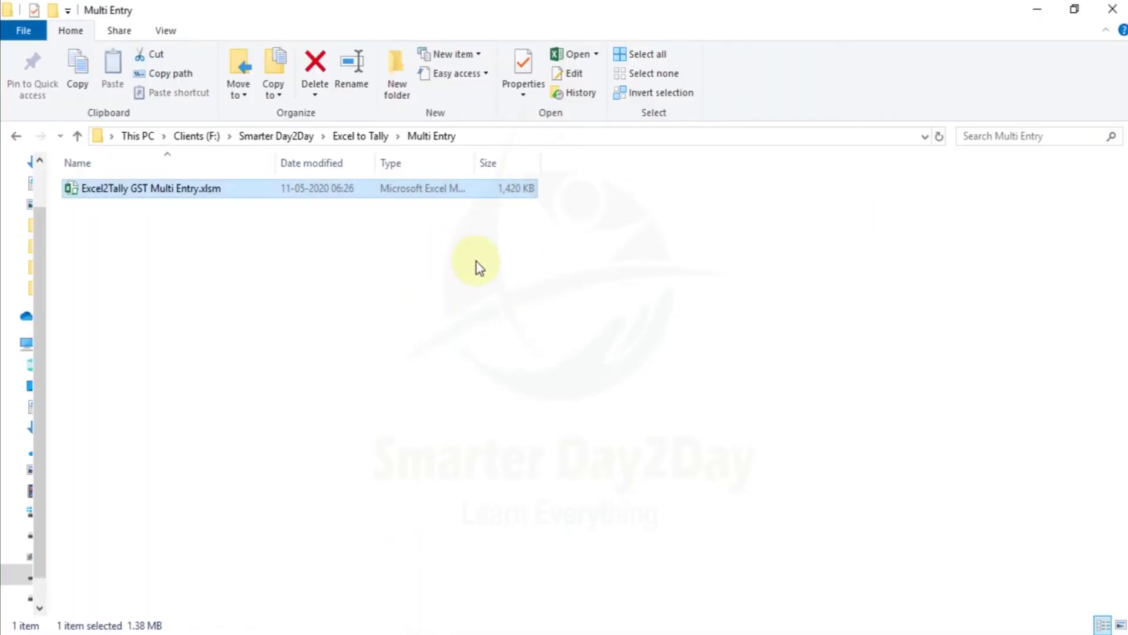
# Save the vouchers XML as 'Mentry' in the Multi Entry folder and acknowledge the saved message
pyautogui.click(476, 261)
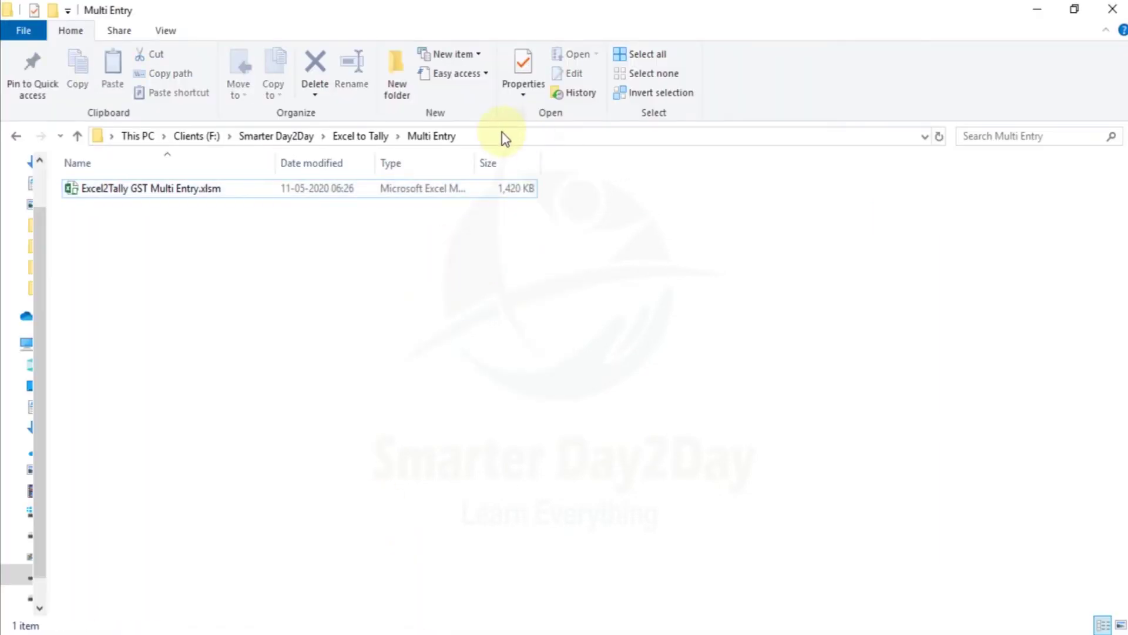
pyautogui.click(504, 137)
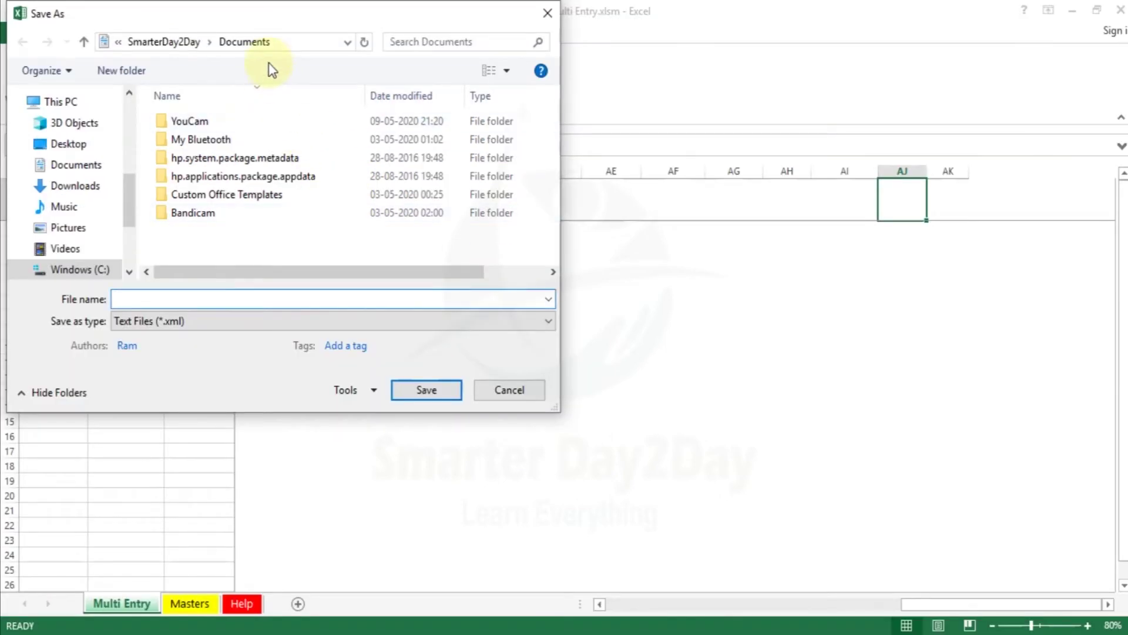
pyautogui.click(286, 39)
pyautogui.write('F:\\Smarter Day2Day\\Excel to Tally\\Multi Entry')
pyautogui.press('Return')
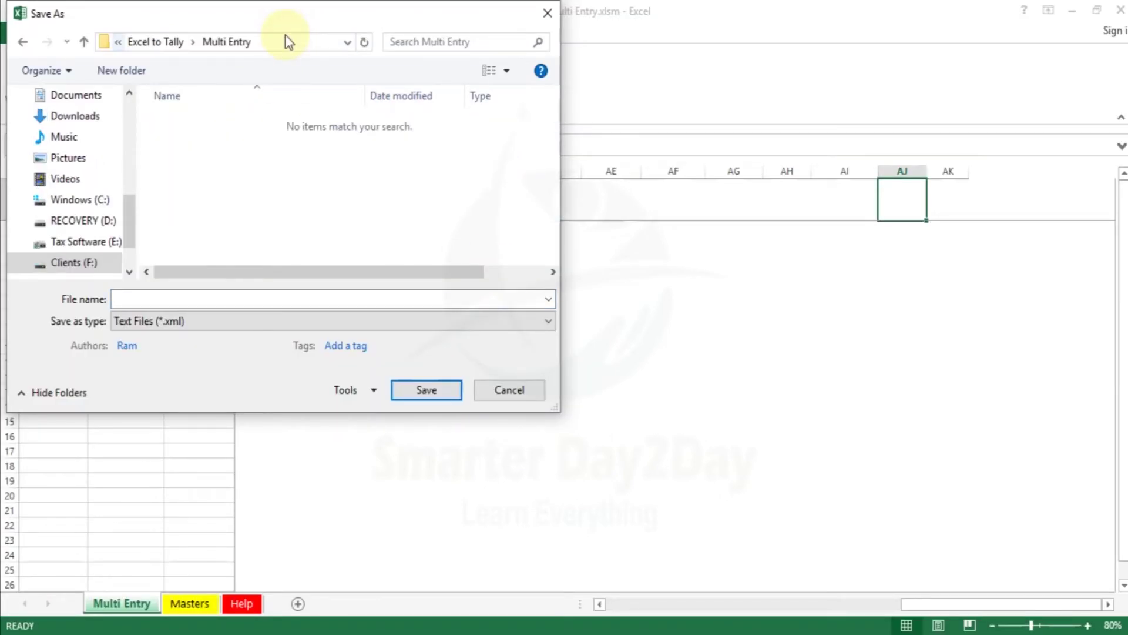
pyautogui.click(259, 298)
pyautogui.write('Mentry')
pyautogui.press('Return')
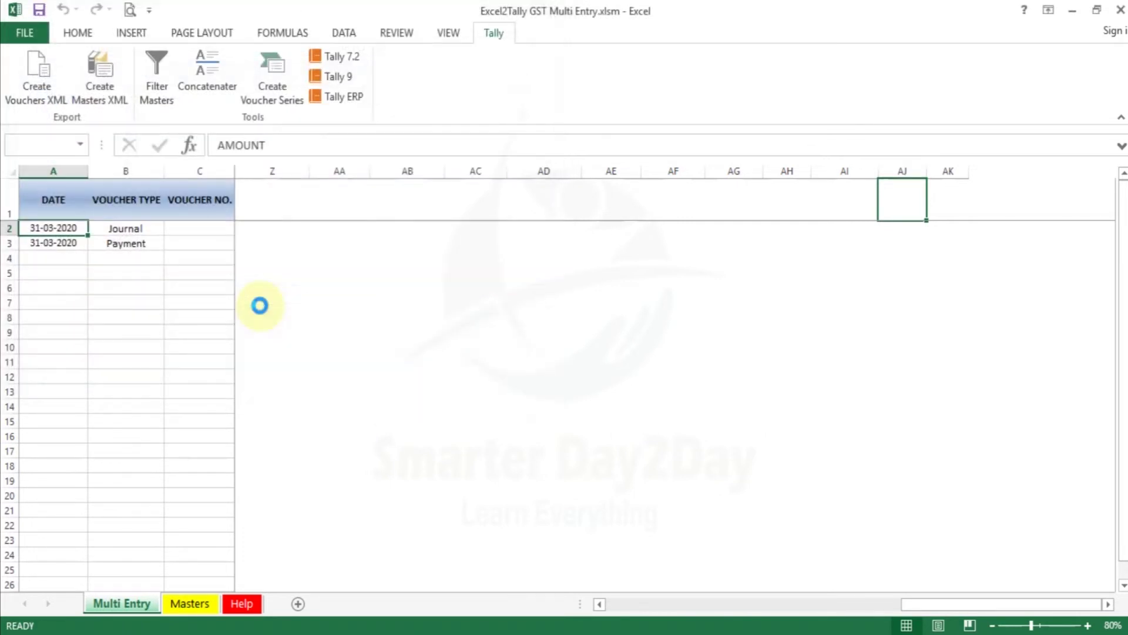
pyautogui.click(606, 387)
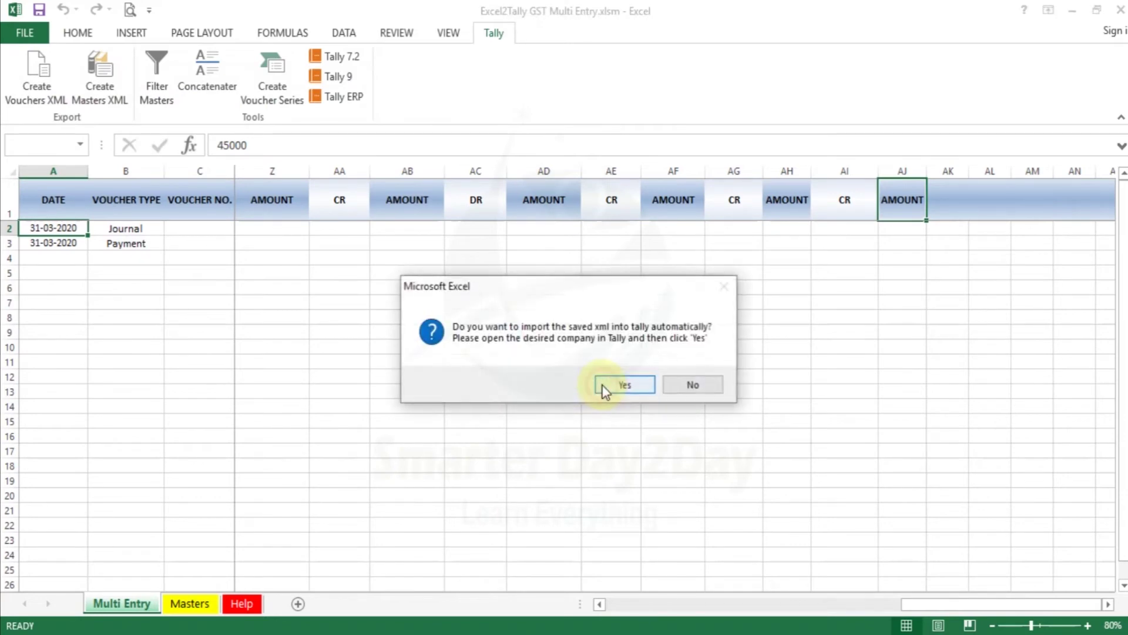
# Accept the automatic import, cancel Tally's Import Vouchers screen, and go to the Multi Entry folder
pyautogui.hotkey('alt', 'Tab')
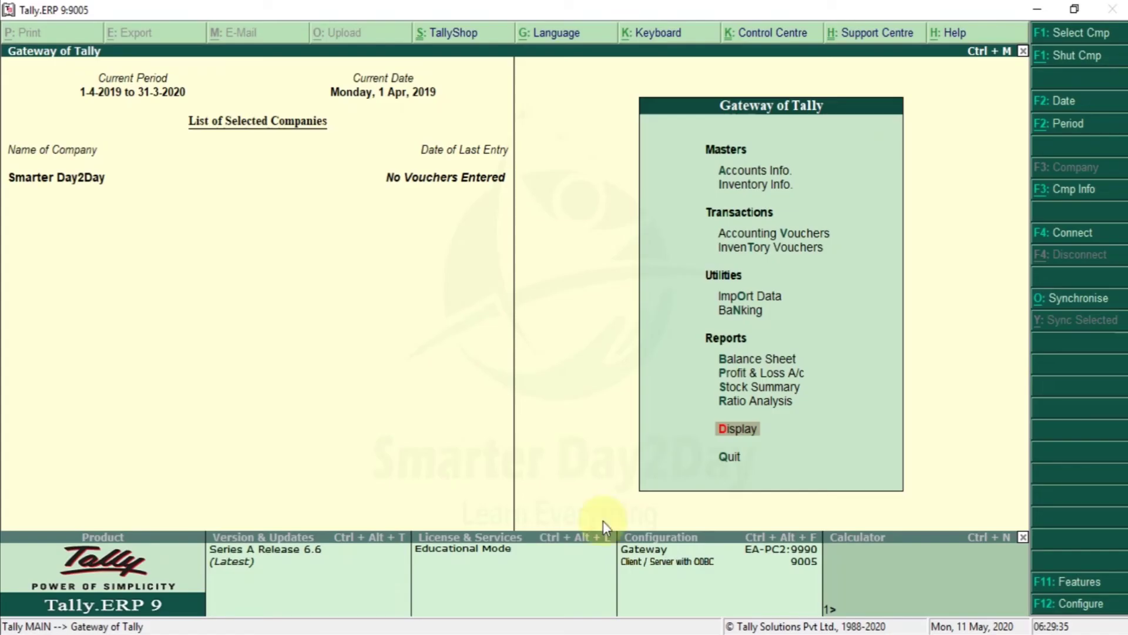
pyautogui.hotkey('alt', 'Tab')
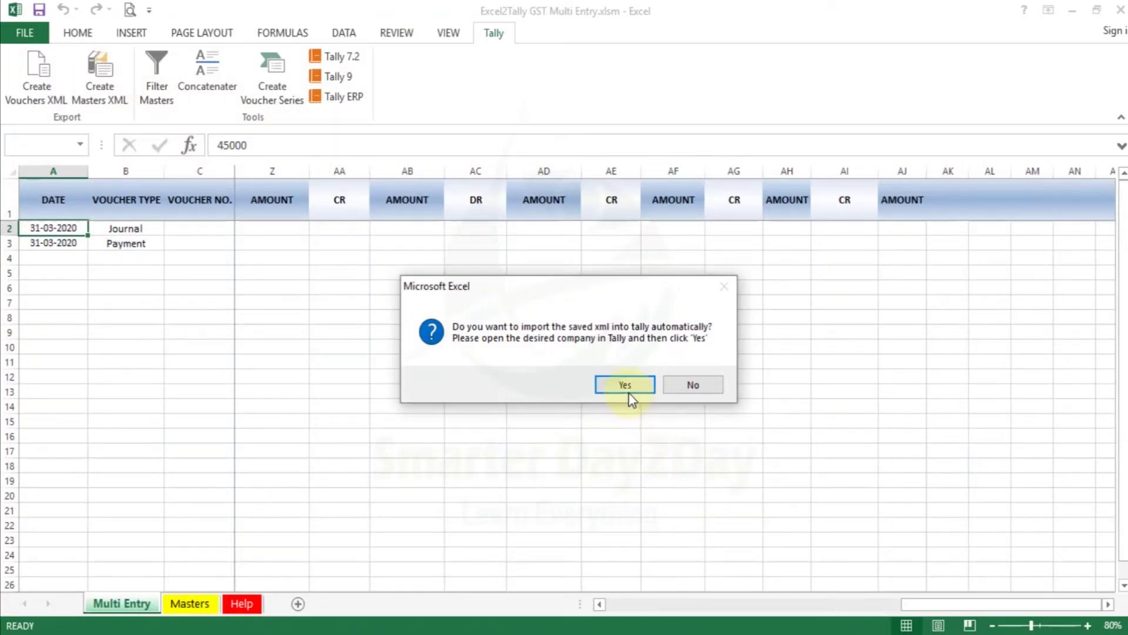
pyautogui.click(625, 387)
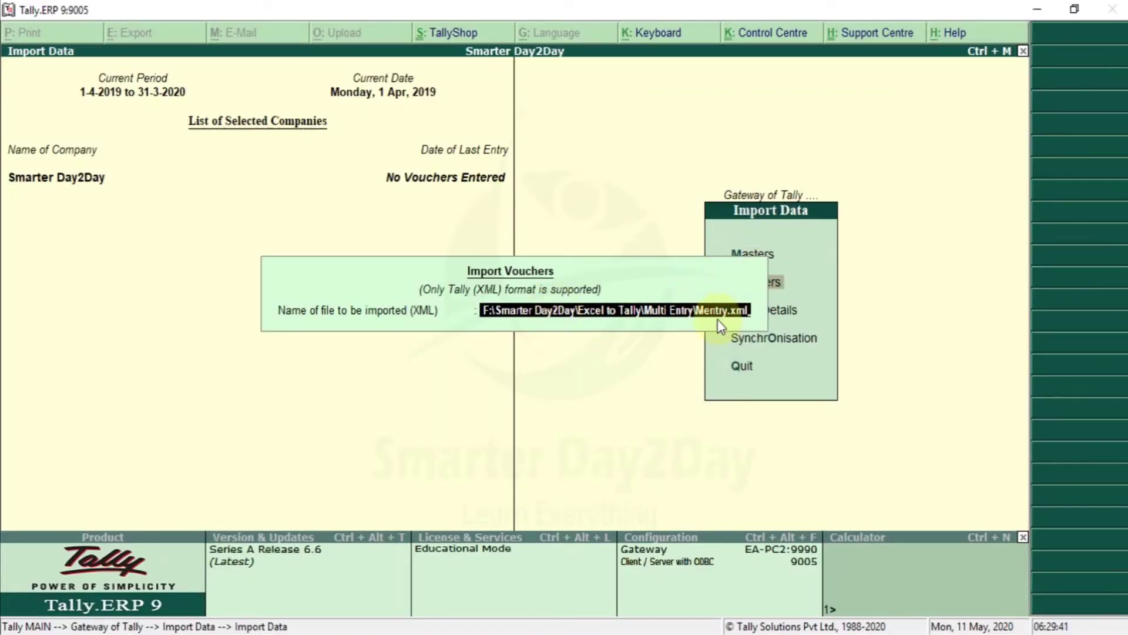
pyautogui.press('Escape')
pyautogui.press('Escape')
pyautogui.press('Escape')
pyautogui.press('Escape')
pyautogui.press('Escape')
pyautogui.hotkey('alt', 'Tab')
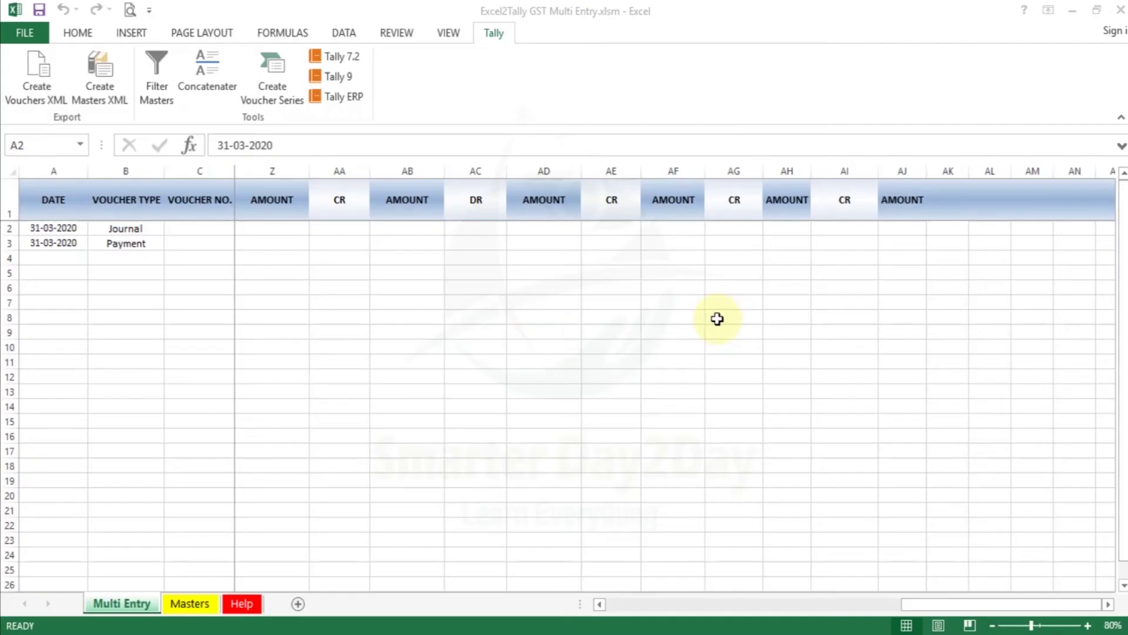
pyautogui.hotkey('alt', 'Tab')
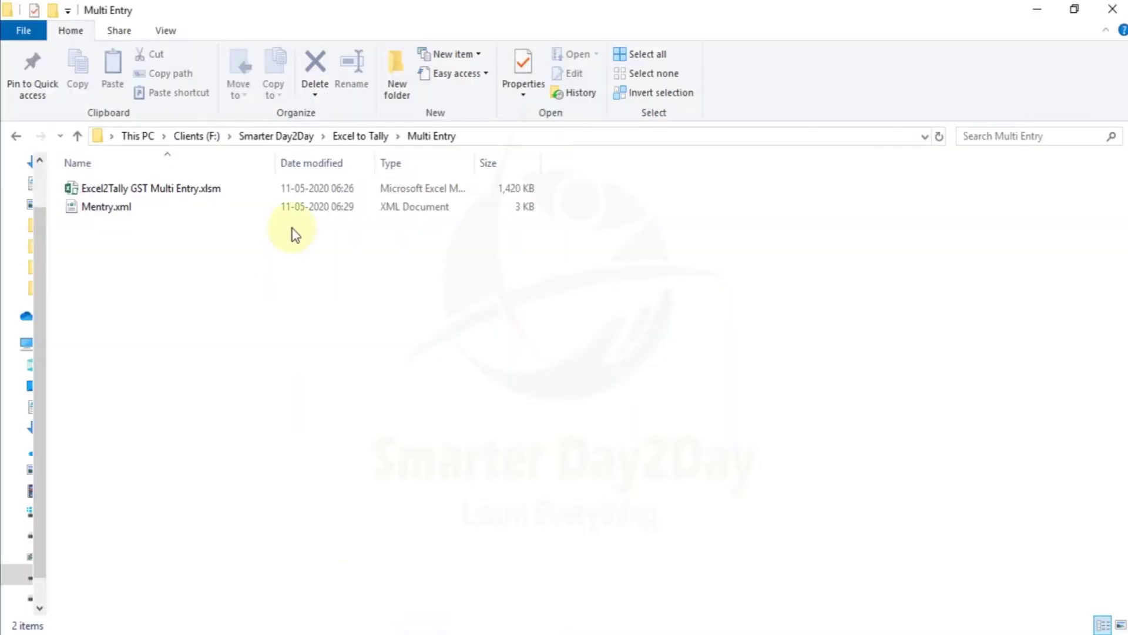
# Look up Mentry.xml's full path in the Explorer address bar, then return to Tally's Gateway
pyautogui.click(488, 135)
pyautogui.click(488, 135)
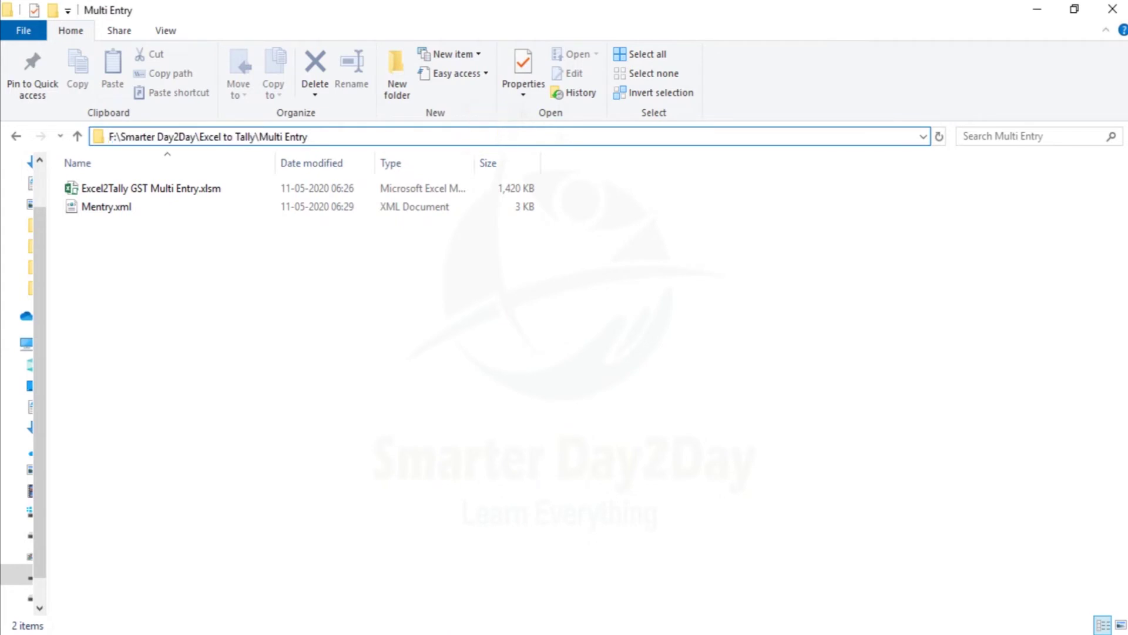
pyautogui.write('\\')
pyautogui.press('Down')
pyautogui.press('Down')
pyautogui.hotkey('ctrl', 'a')
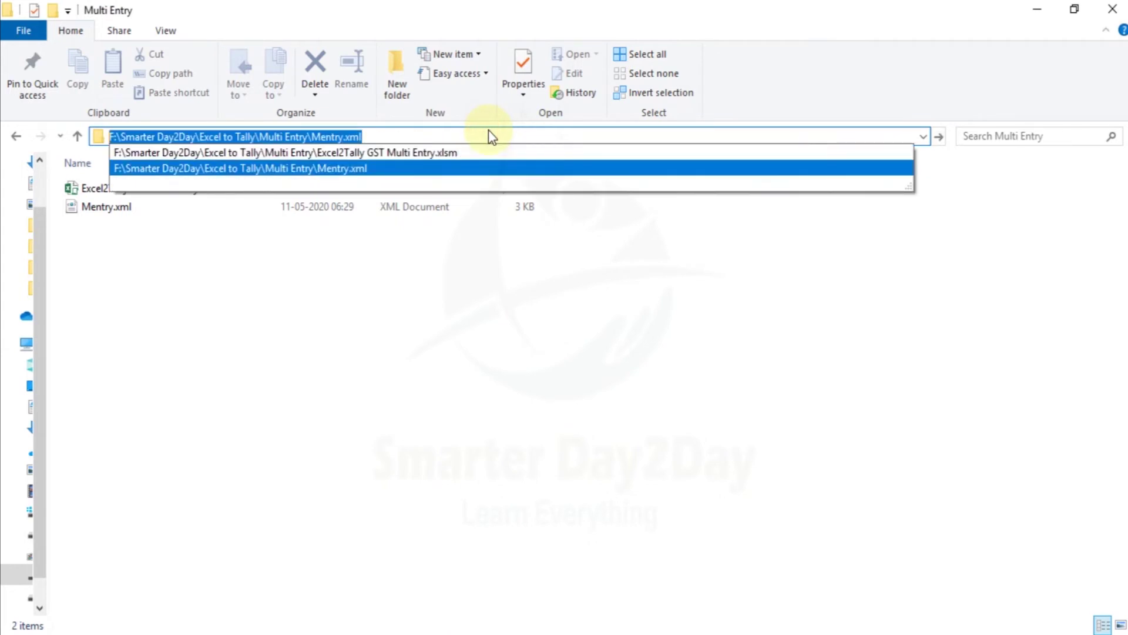
pyautogui.click(509, 433)
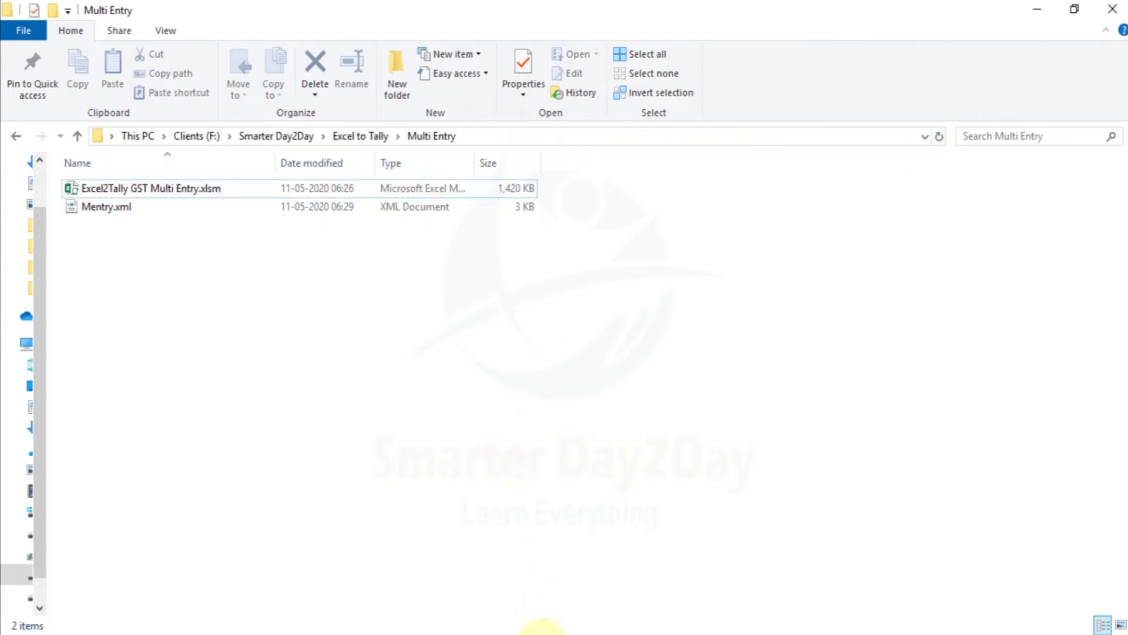
pyautogui.click(512, 623)
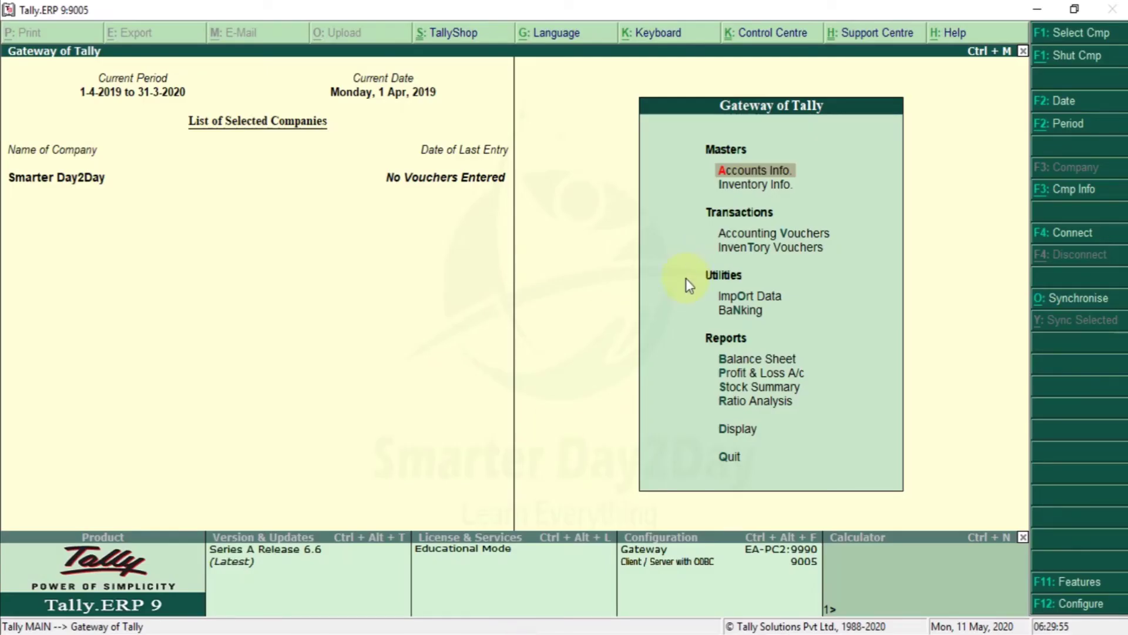
# Import the vouchers from Mentry.xml through Import Data > Vouchers
pyautogui.click(771, 296)
pyautogui.click(771, 298)
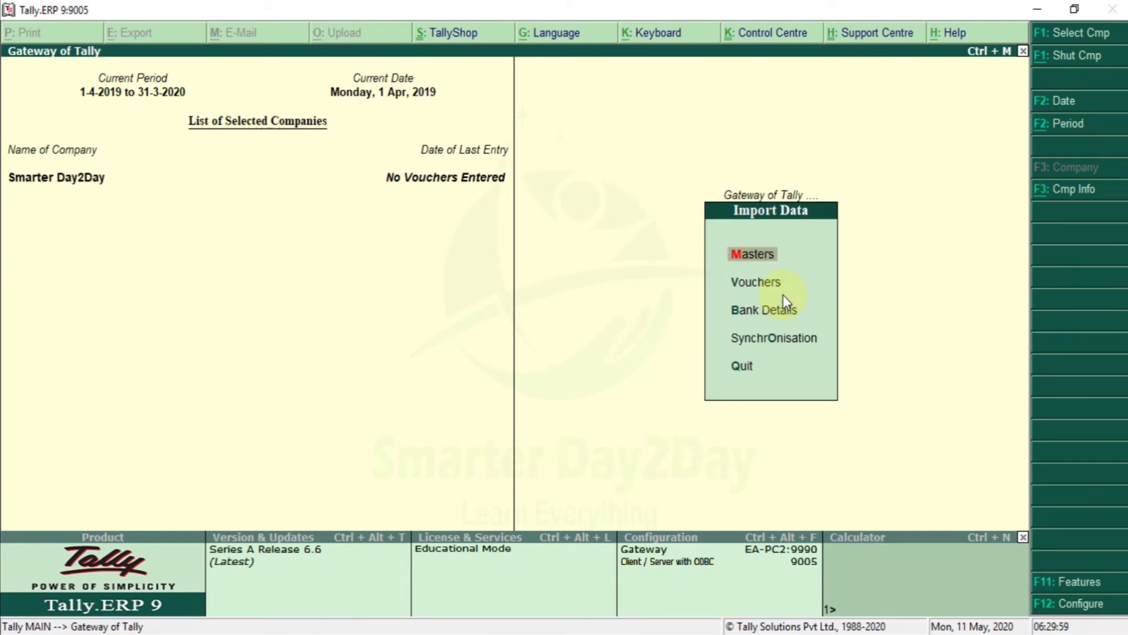
pyautogui.click(760, 288)
pyautogui.click(759, 288)
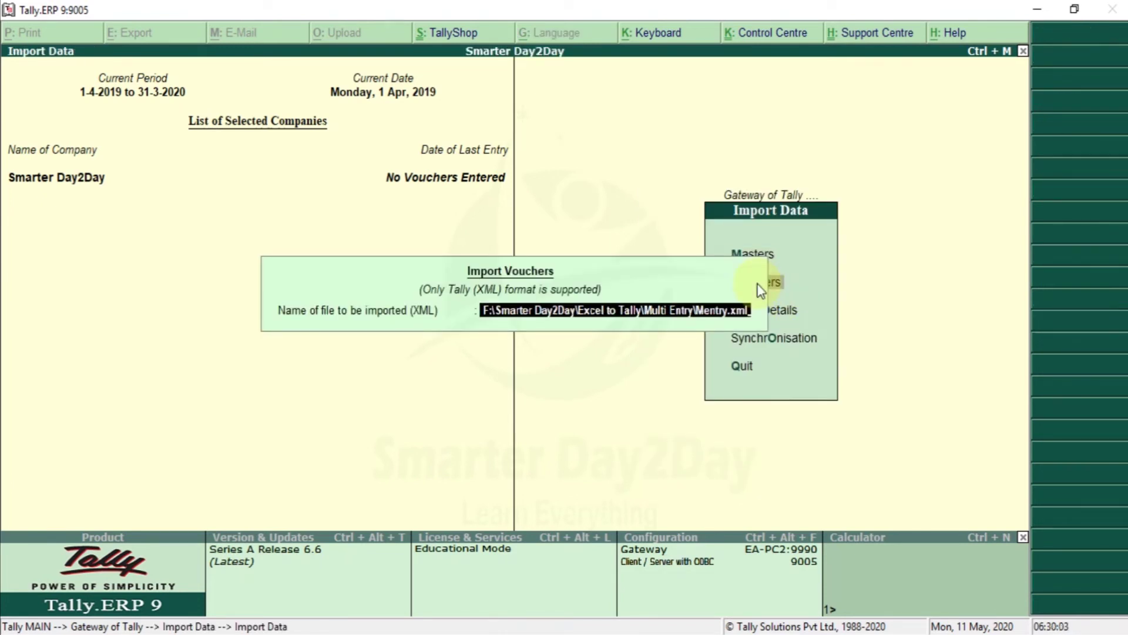
pyautogui.press('Return')
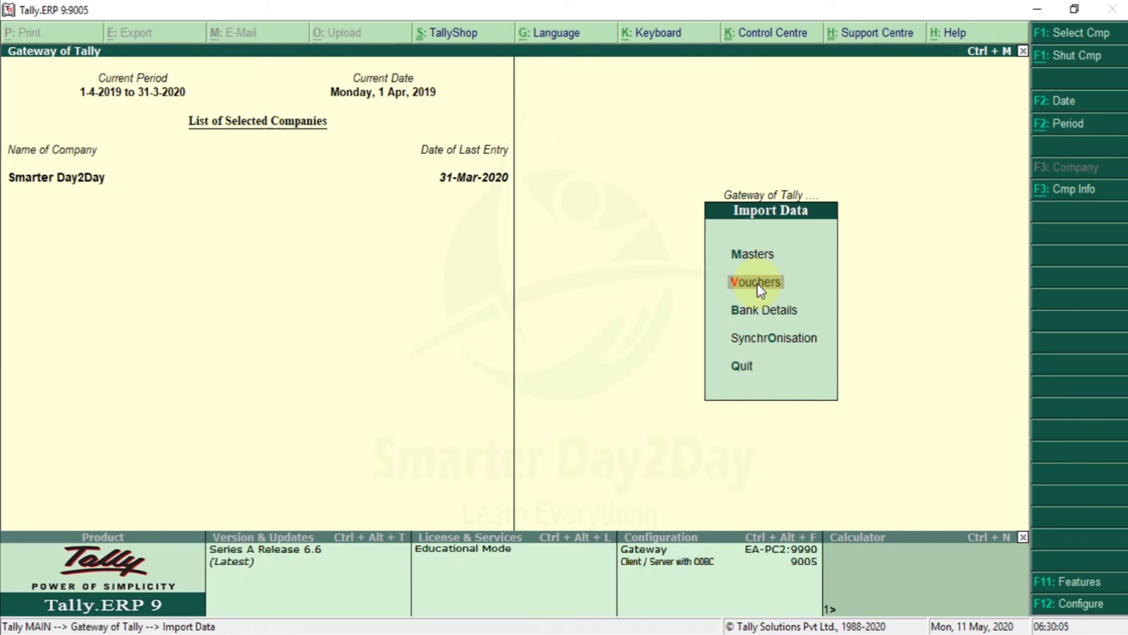
pyautogui.press('Escape')
# Open Statistics and check the Journal and Payment voucher counts show 1 each
pyautogui.press('d')
pyautogui.press('s')
pyautogui.press('s')
pyautogui.press('Down')
pyautogui.press('Down')
pyautogui.press('Down')
pyautogui.press('Down')
pyautogui.press('Down')
pyautogui.press('Down')
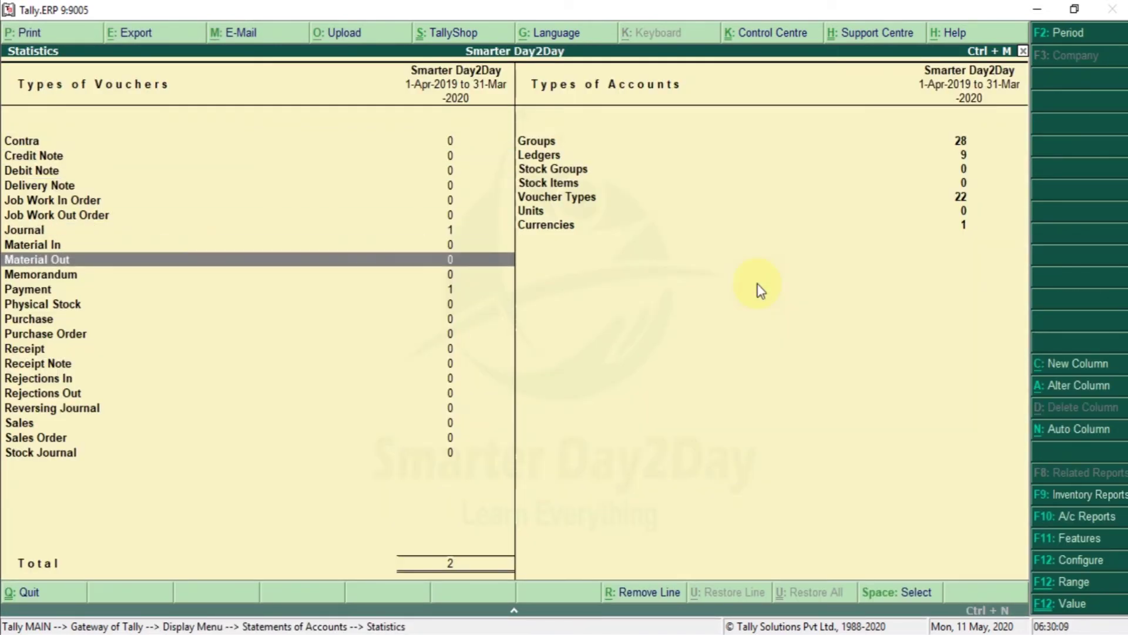
pyautogui.press('Down')
pyautogui.press('Down')
# Open the imported Journal depreciation voucher from the Statistics report
pyautogui.press('Up')
pyautogui.press('Up')
pyautogui.press('Up')
pyautogui.press('Return')
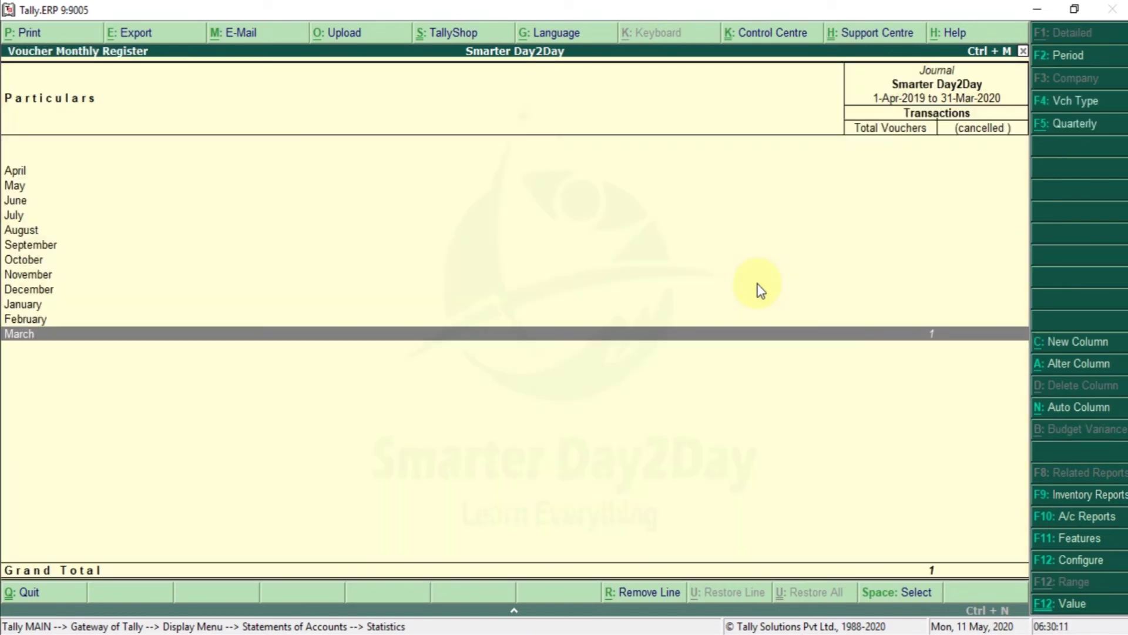
pyautogui.press('Return')
pyautogui.press('Return')
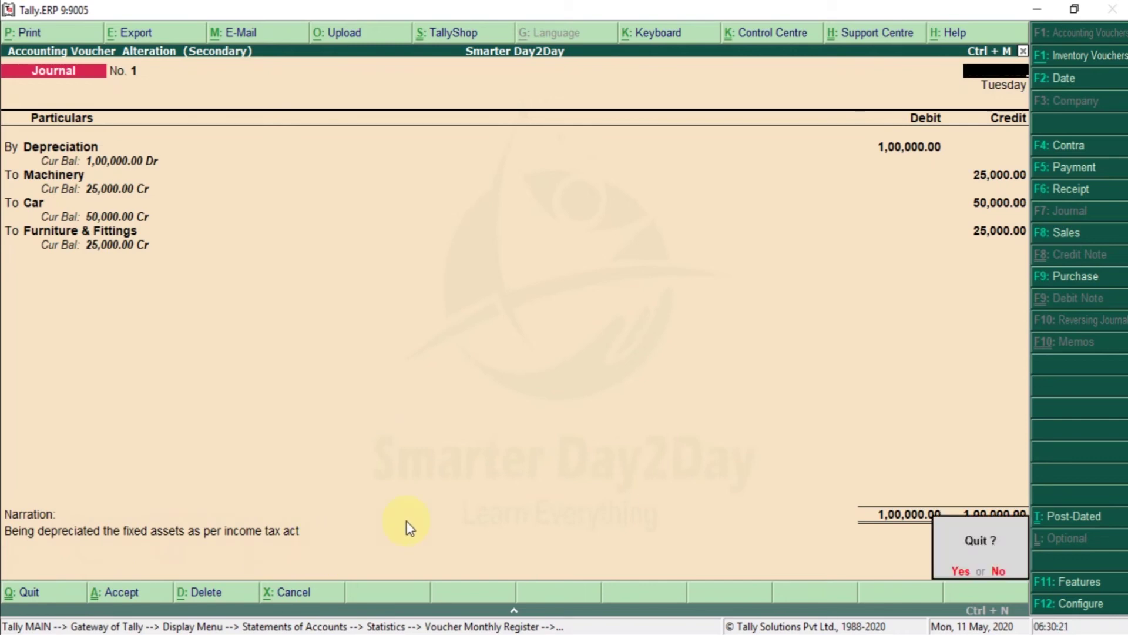
pyautogui.press('Escape')
pyautogui.press('Escape')
pyautogui.press('Escape')
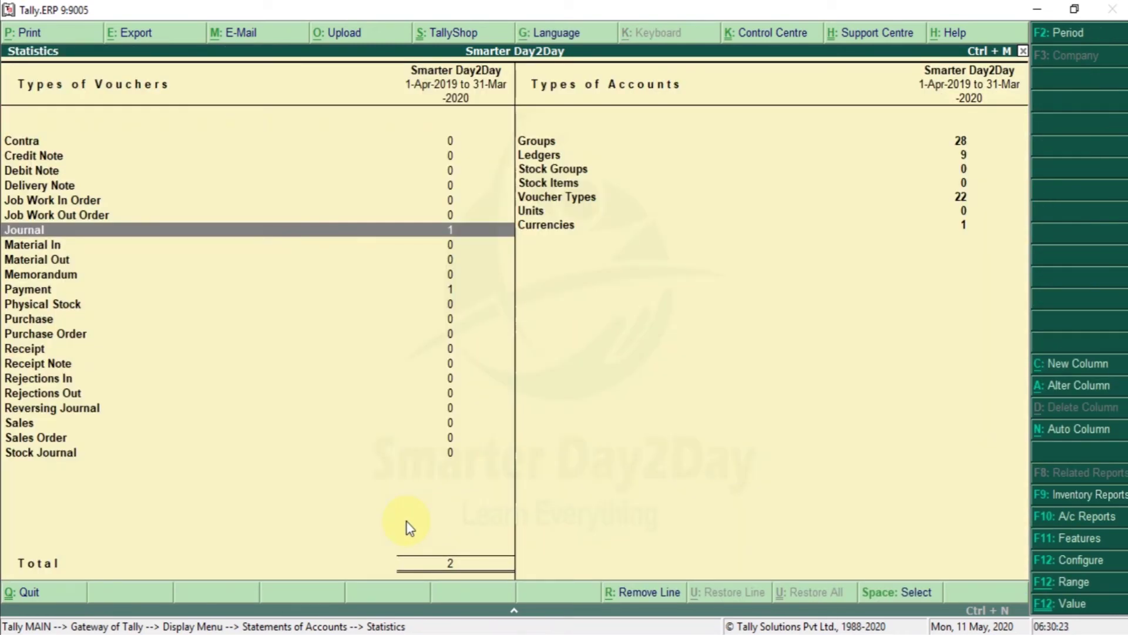
# Review the Payment voucher to XYZ Lendor: 50,000 less 5,000 TDS, net 45,000, and quit unchanged
pyautogui.press('Down')
pyautogui.press('Down')
pyautogui.press('Down')
pyautogui.press('Down')
pyautogui.press('Return')
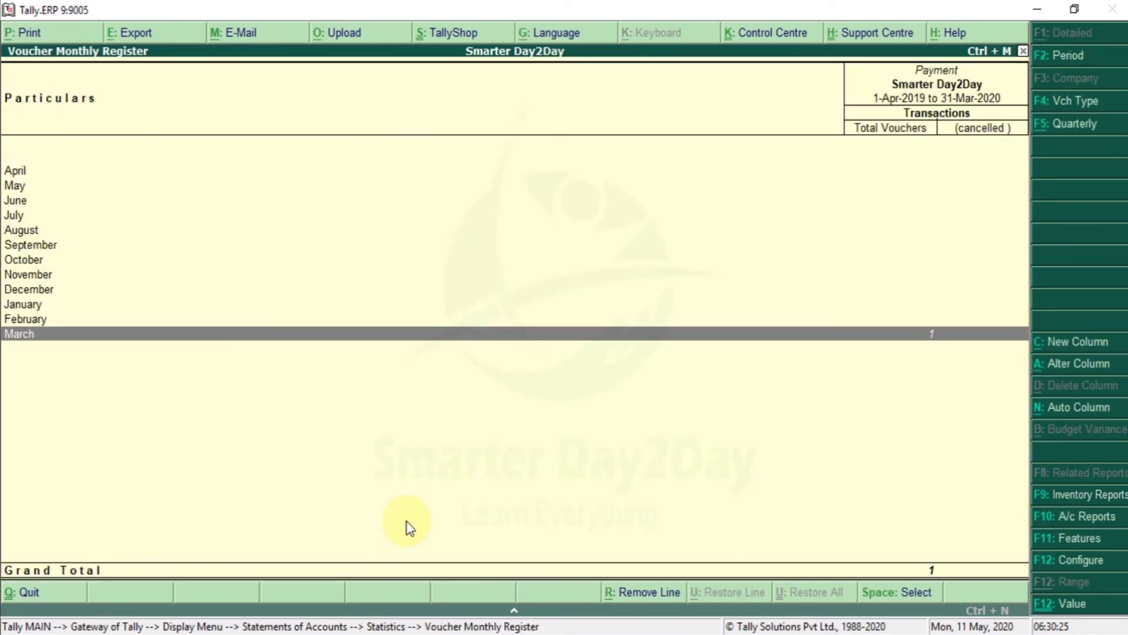
pyautogui.press('Return')
pyautogui.press('Return')
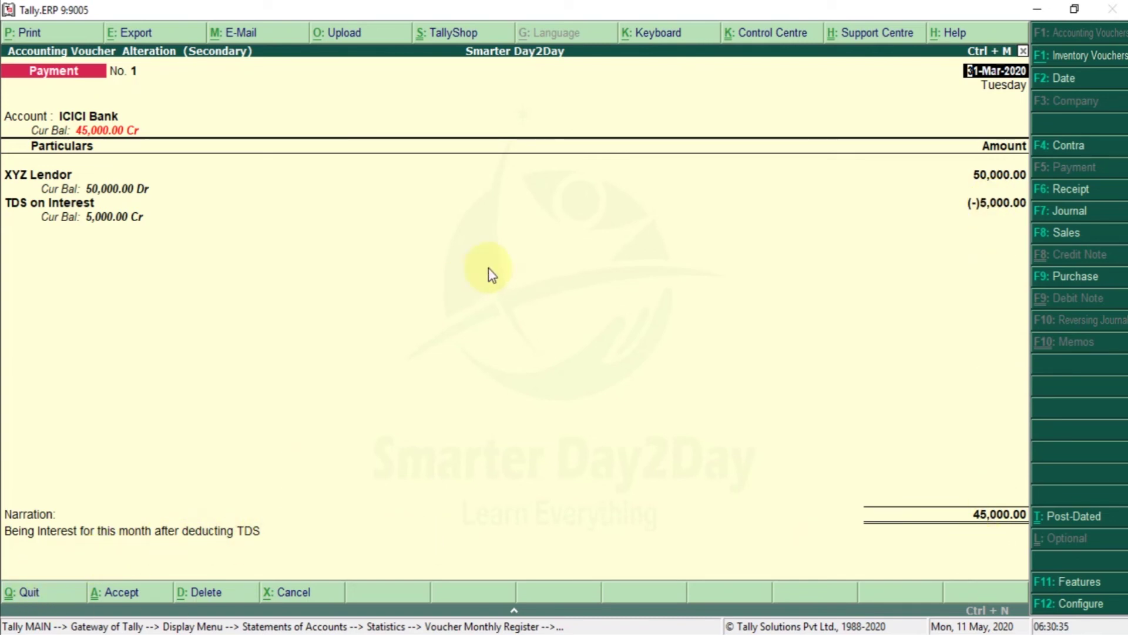
pyautogui.press('Escape')
pyautogui.press('y')
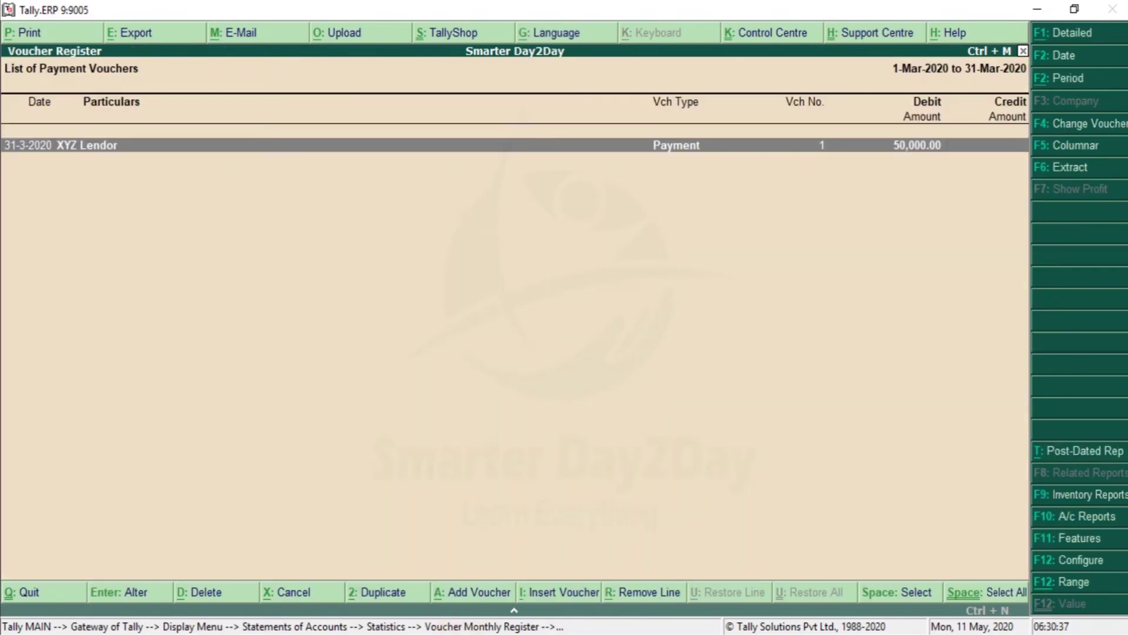
# Return to Excel's Multi Entry sheet and bring the entry columns into view
pyautogui.hotkey('alt', 'Tab')
pyautogui.click(476, 367)
pyautogui.press('Left')
pyautogui.press('Left')
pyautogui.press('Left')
pyautogui.press('Left')
pyautogui.press('Left')
pyautogui.press('Left')
pyautogui.press('Left')
pyautogui.press('Left')
pyautogui.press('Left')
pyautogui.press('Left')
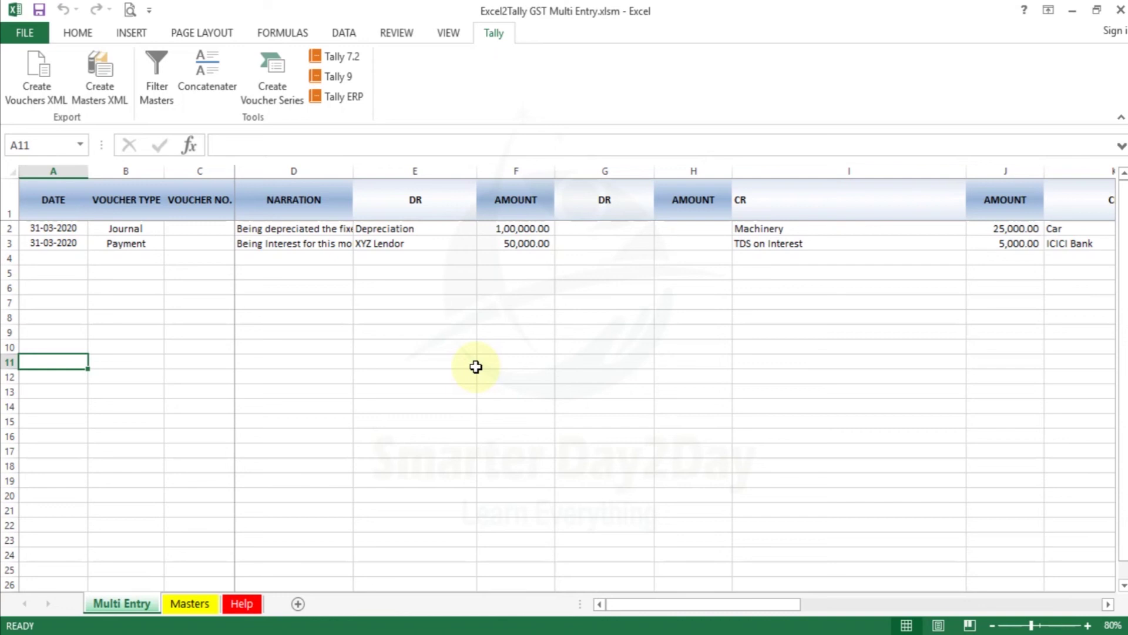
pyautogui.click(451, 273)
pyautogui.press('Right')
pyautogui.press('Right')
pyautogui.press('Right')
pyautogui.press('Right')
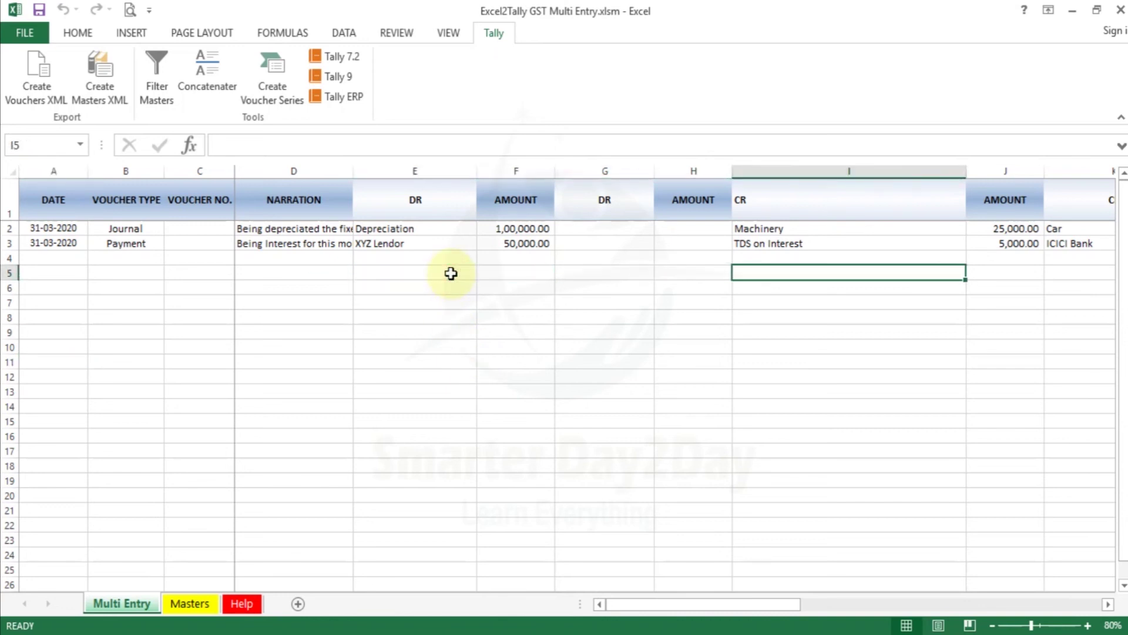
pyautogui.press('Left')
pyautogui.press('Left')
pyautogui.press('Left')
pyautogui.press('Left')
pyautogui.press('Right')
pyautogui.press('Left')
pyautogui.press('Right')
pyautogui.press('Up')
pyautogui.press('Up')
pyautogui.press('Right')
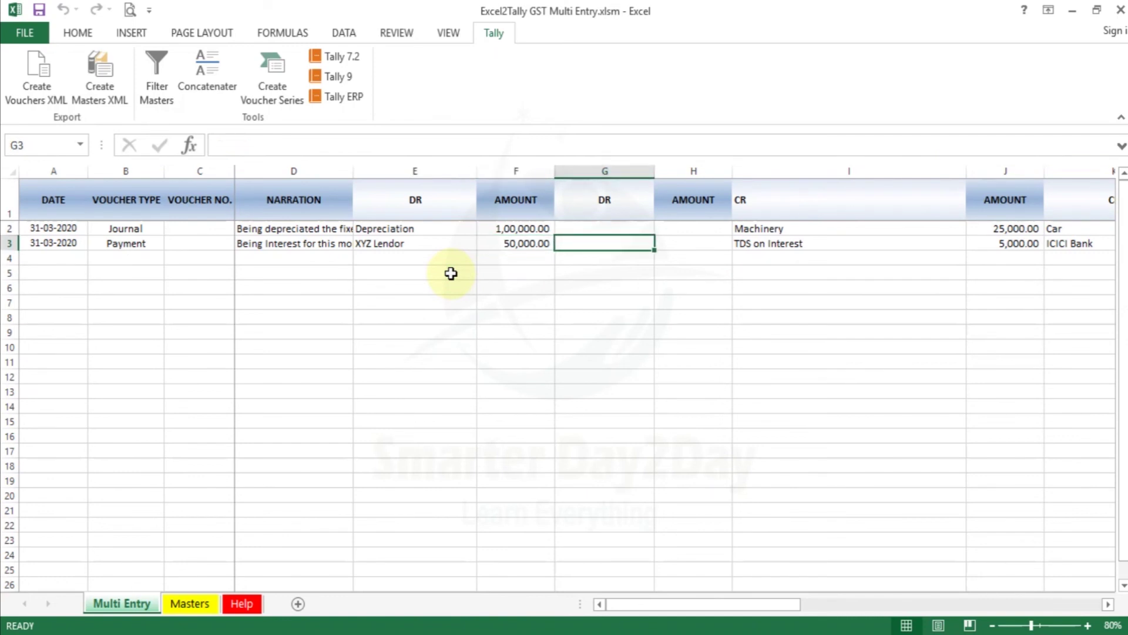
pyautogui.press('Left')
pyautogui.press('Left')
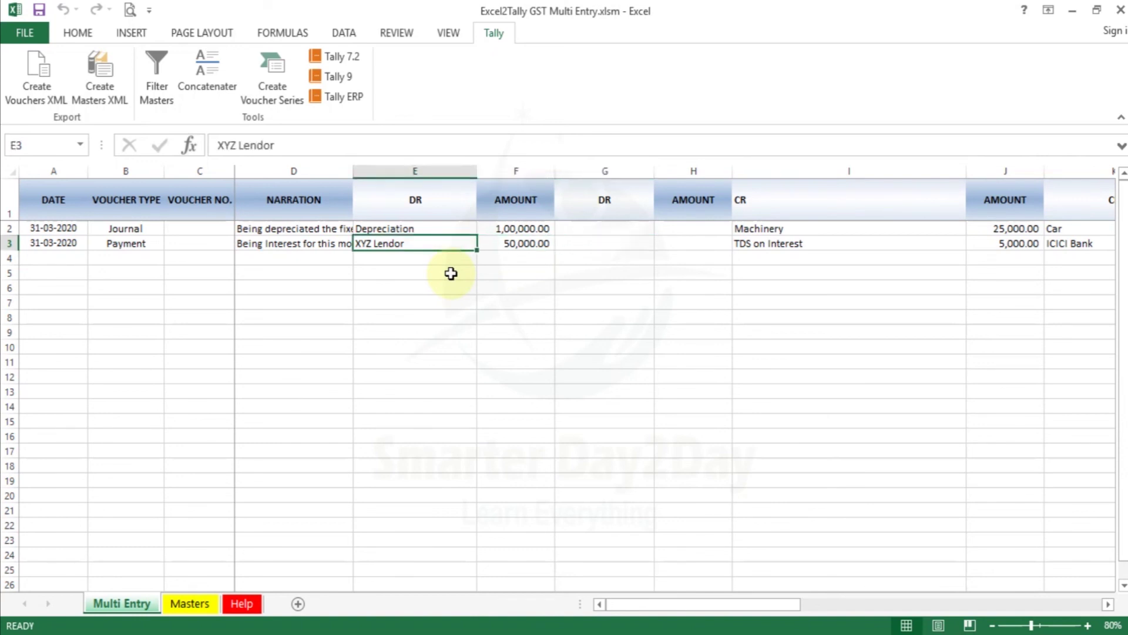
pyautogui.press('Up')
pyautogui.press('Down')
pyautogui.press('Up')
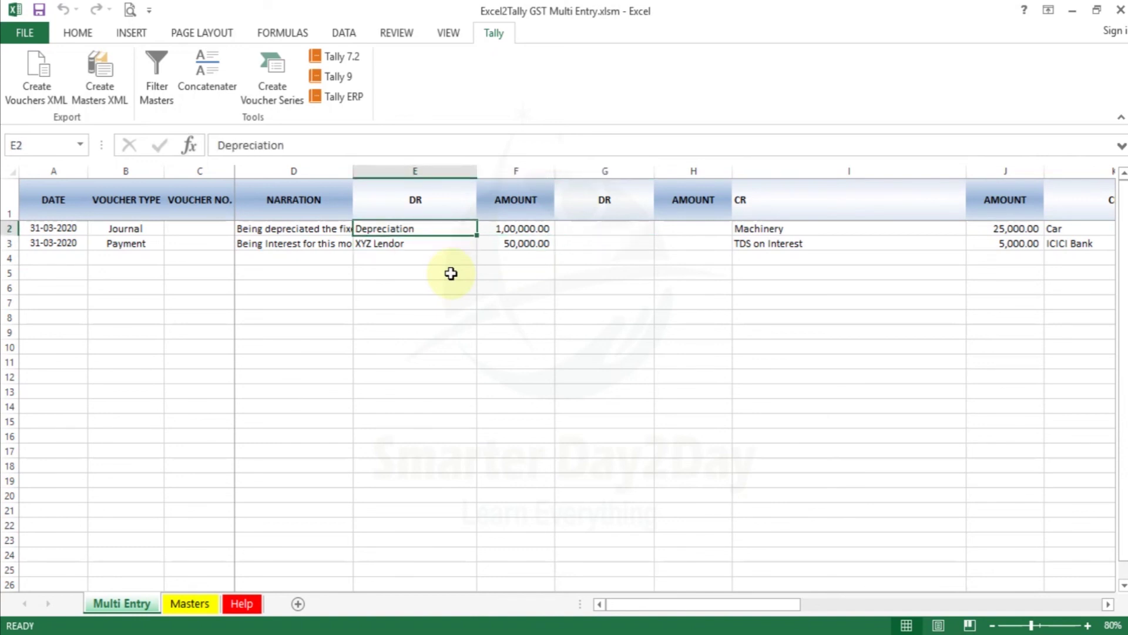